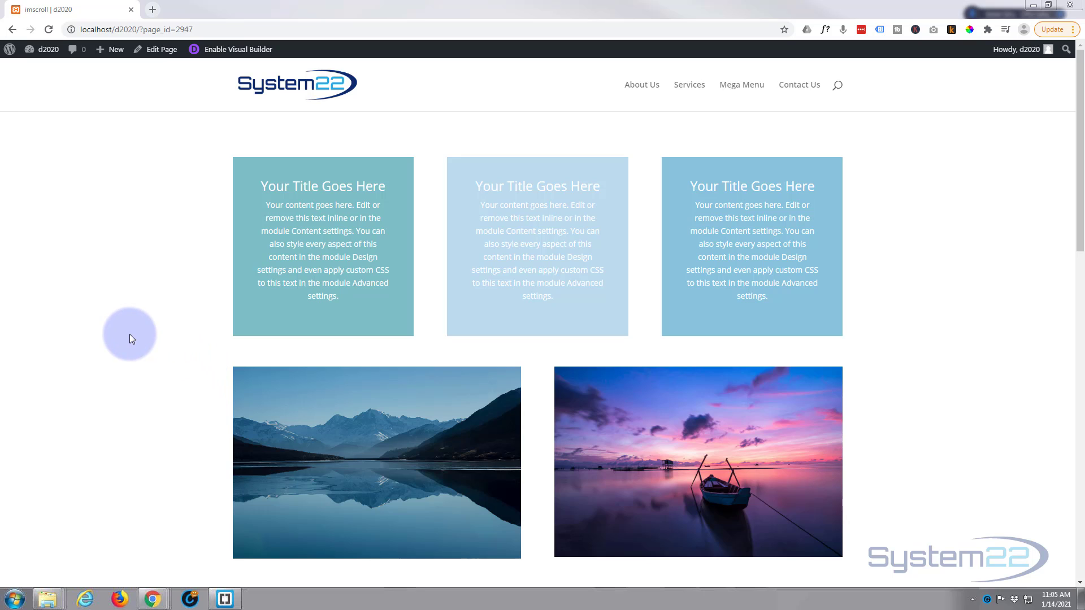
Look through the page to examine how its image rows and text boxes behave while scrolling.
scroll(130, 334, "down", 3)
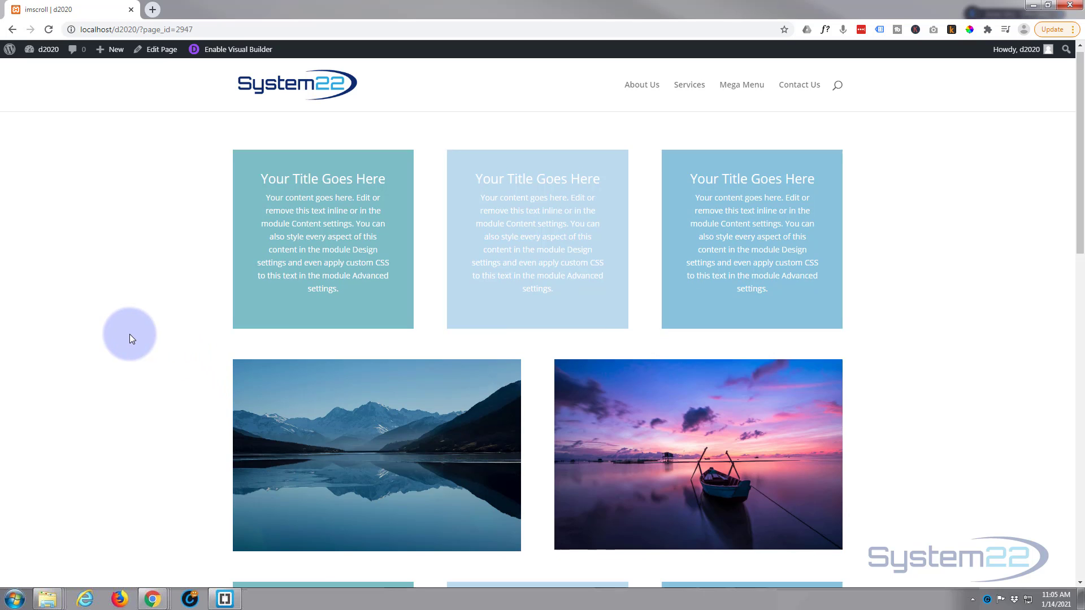
scroll(129, 337, "down", 2)
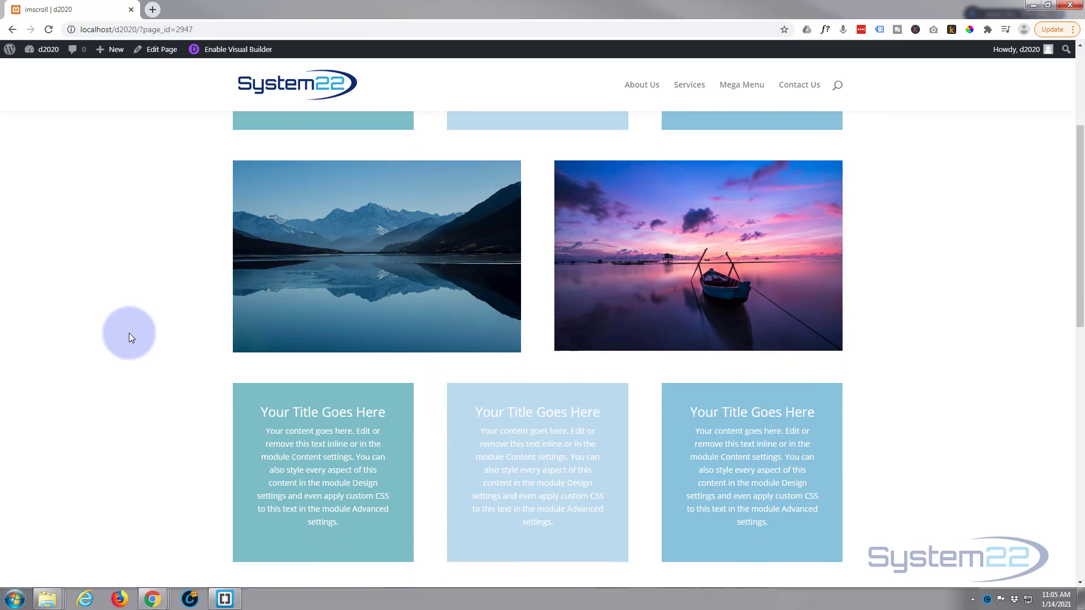
scroll(129, 338, "down", 5)
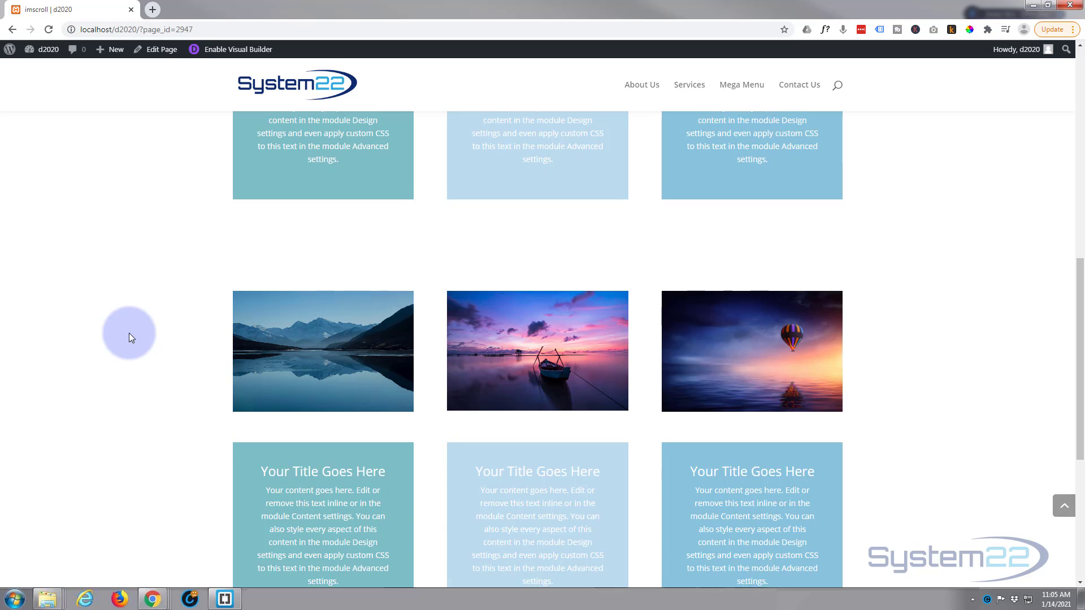
scroll(129, 337, "down", 3)
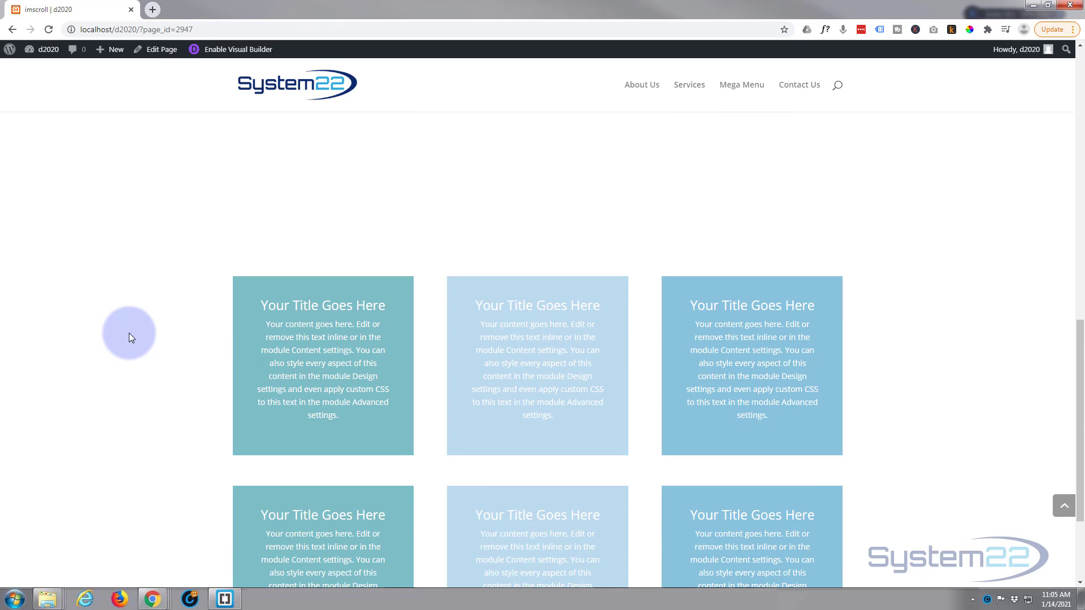
scroll(129, 338, "down", 3)
scroll(129, 338, "up", 10)
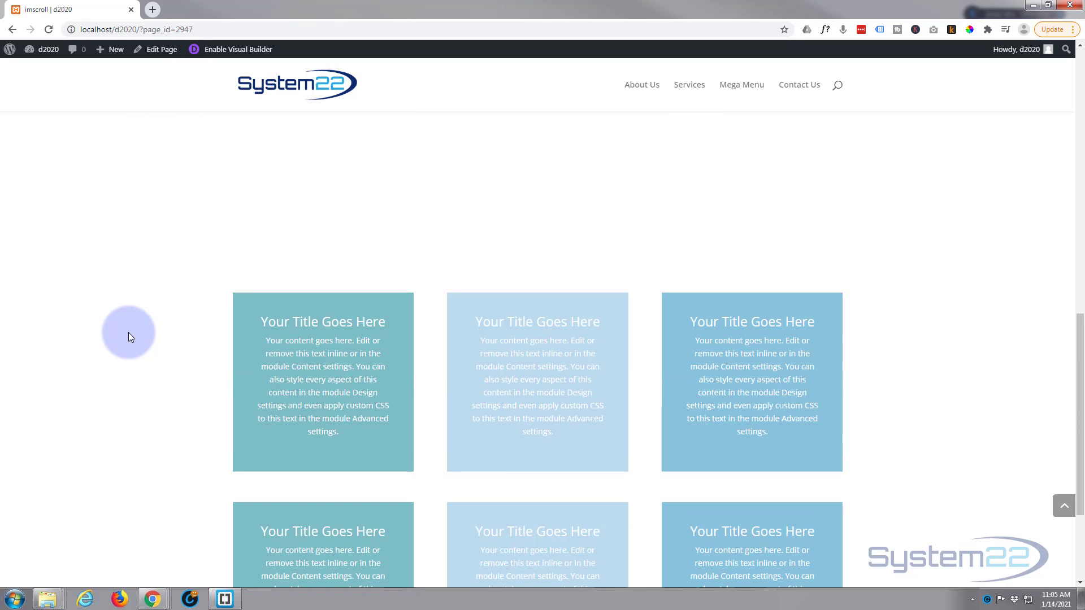
scroll(129, 338, "up", 4)
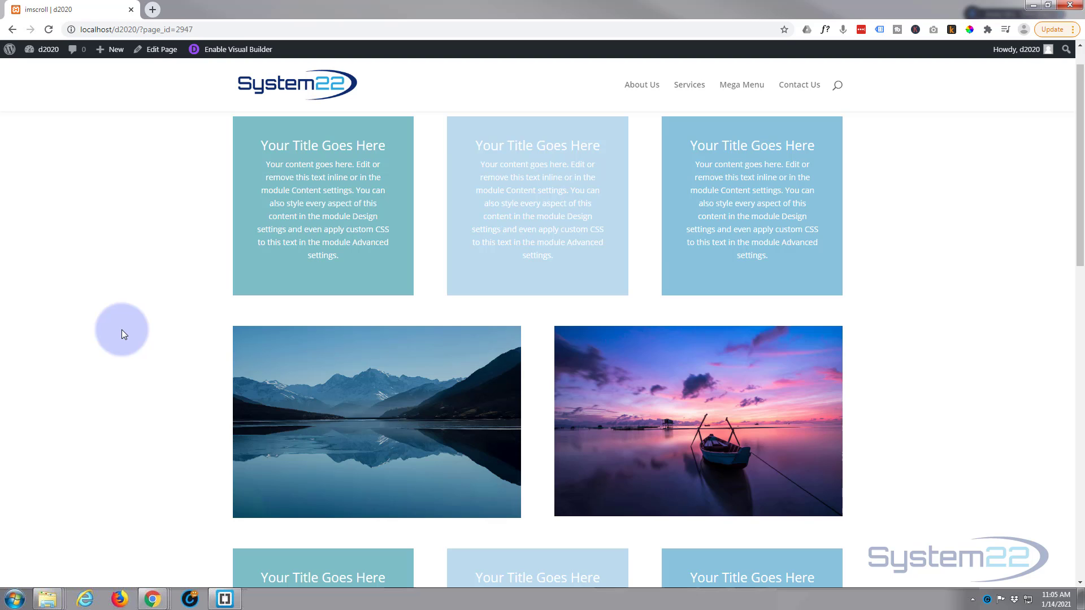
Enable the visual builder and delete the two-image row below the first row of text boxes.
left_click(230, 50)
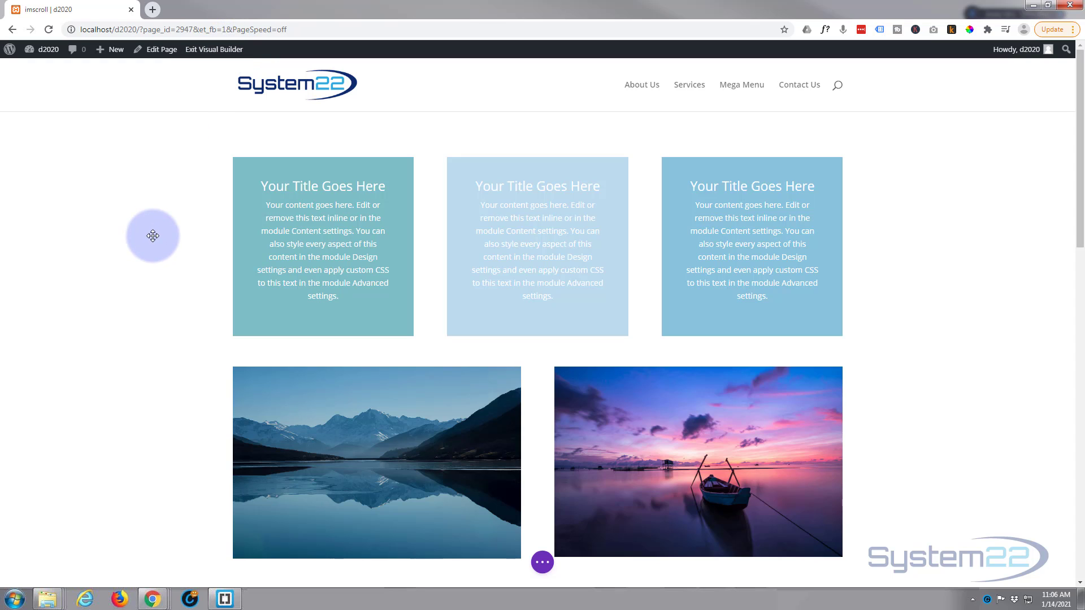
scroll(153, 235, "down", 2)
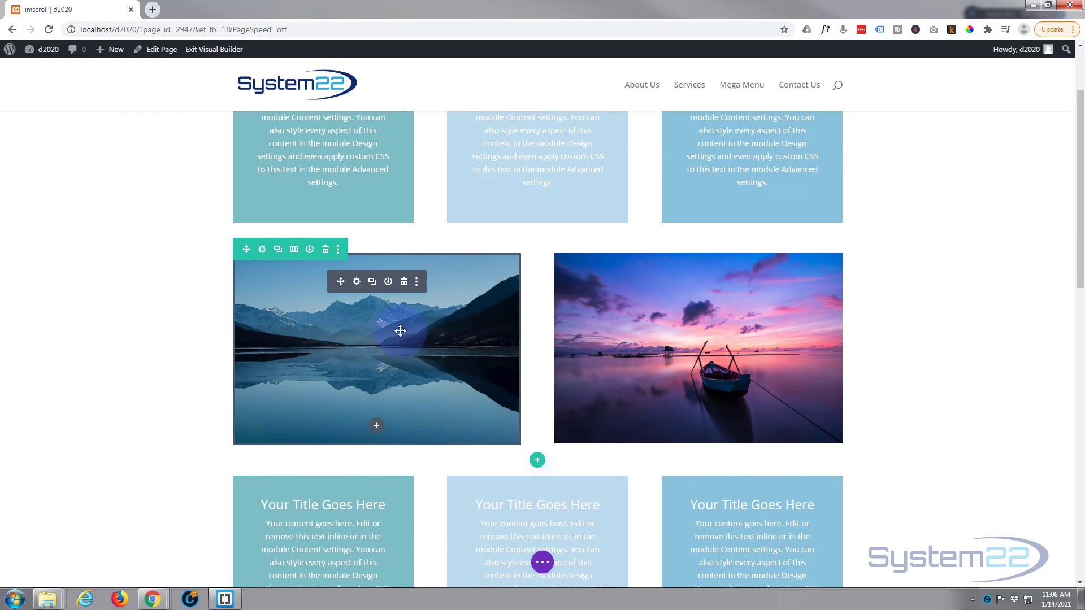
left_click(326, 250)
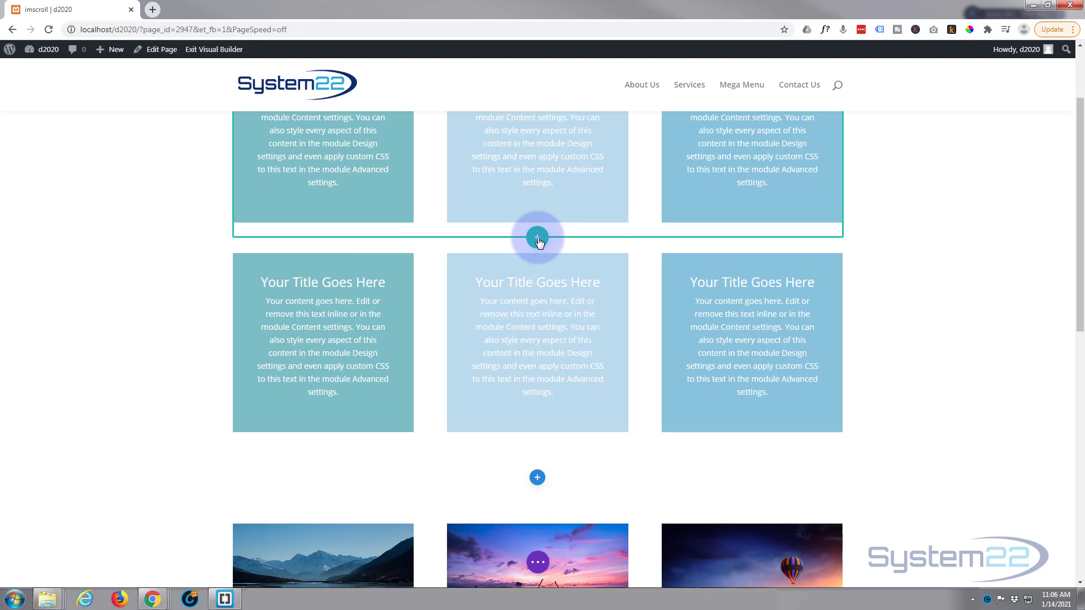
Insert a row with two equal columns below the first row of text boxes and add an Image module to its first column.
left_click(538, 239)
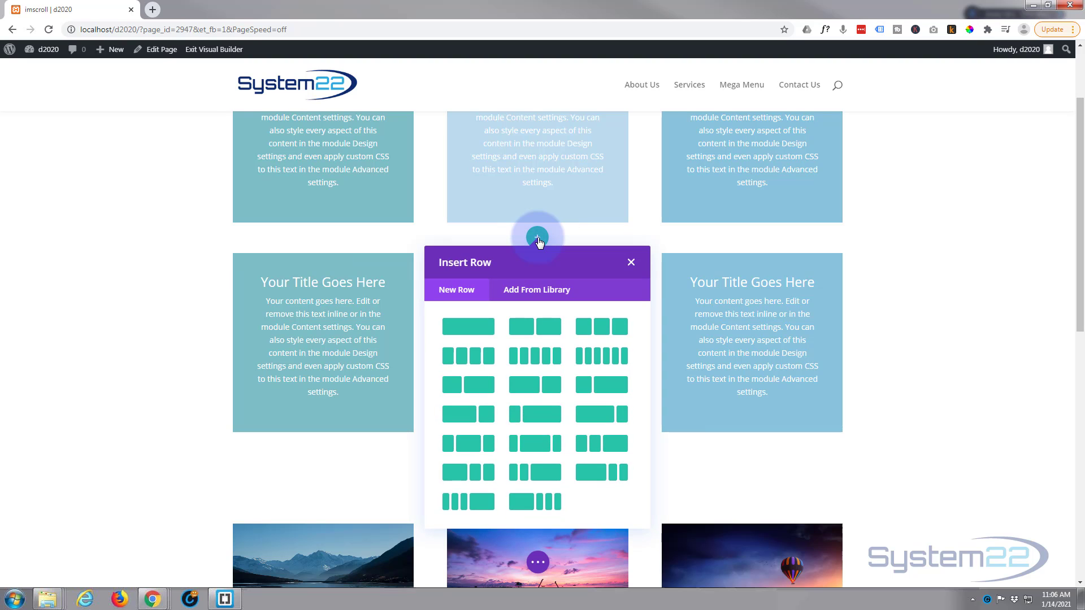
left_click(543, 332)
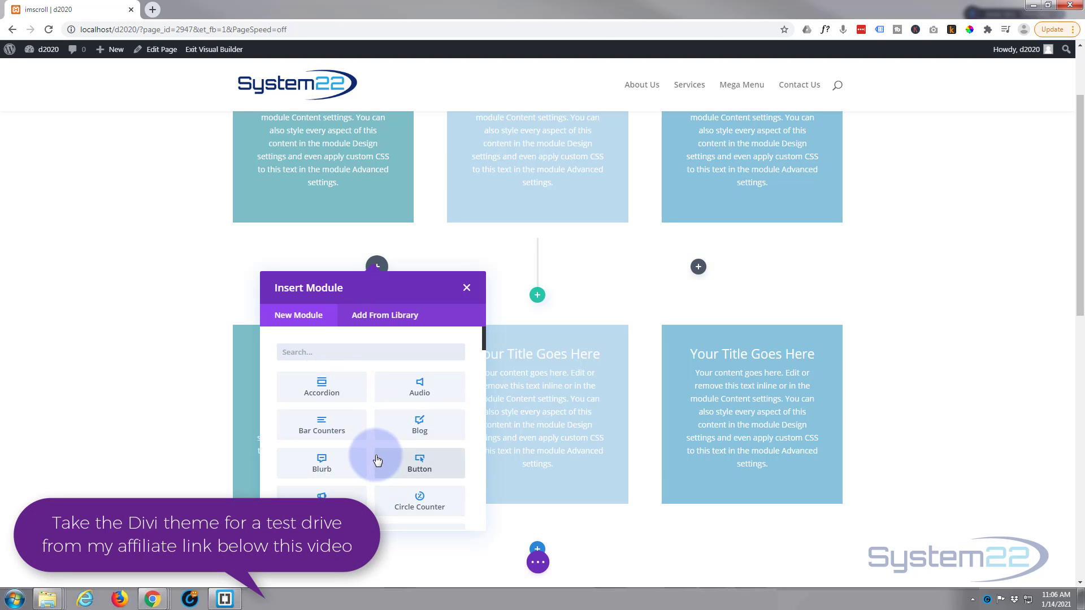
scroll(364, 441, "down", 3)
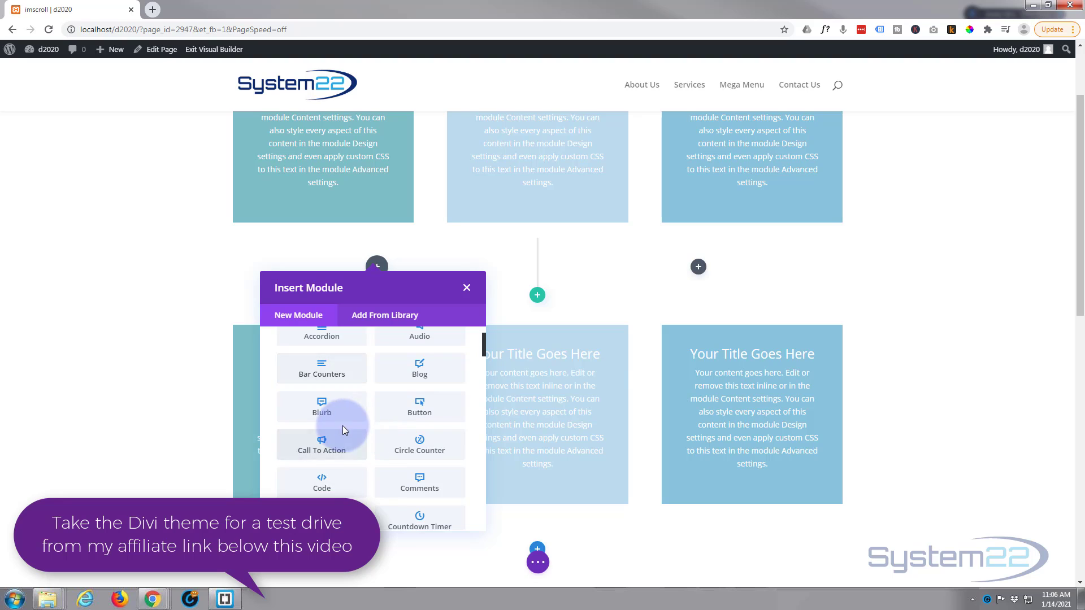
scroll(343, 425, "down", 3)
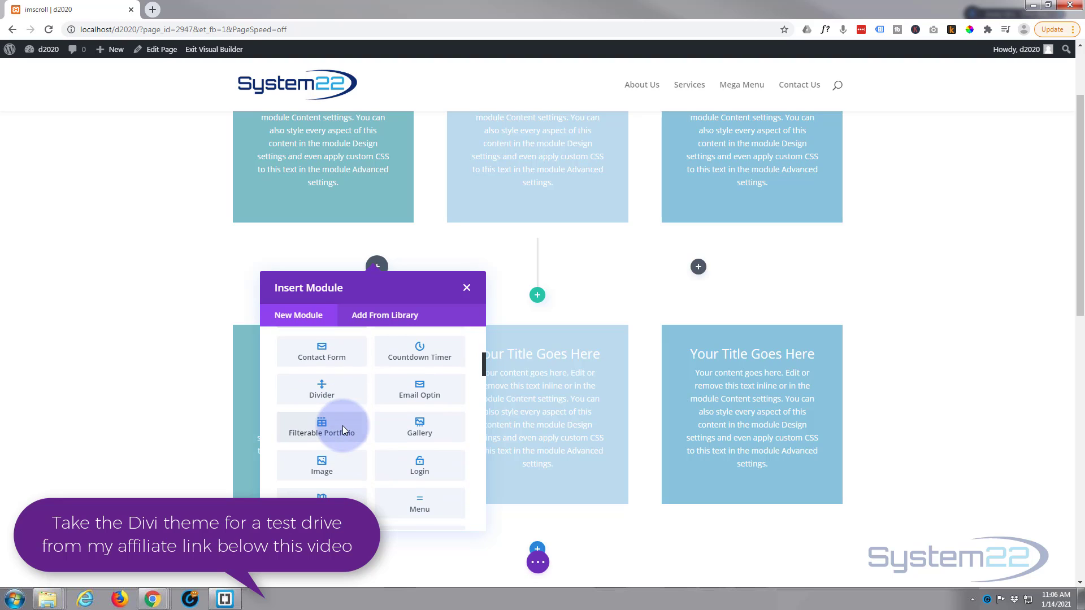
left_click(325, 469)
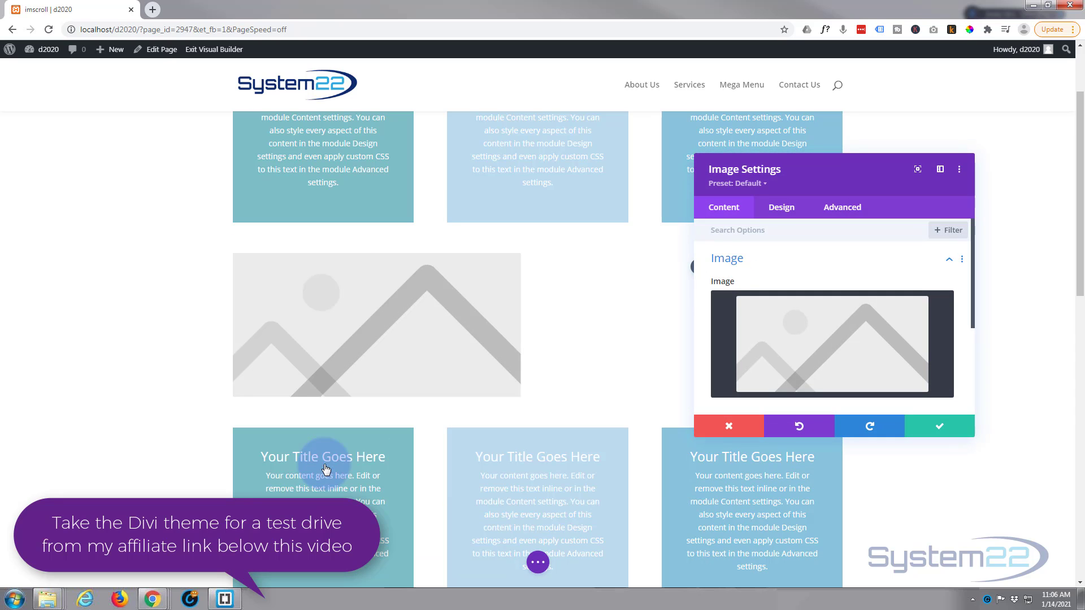
Set the new module's image to the purple sunset boat picture from the media library.
left_click(819, 355)
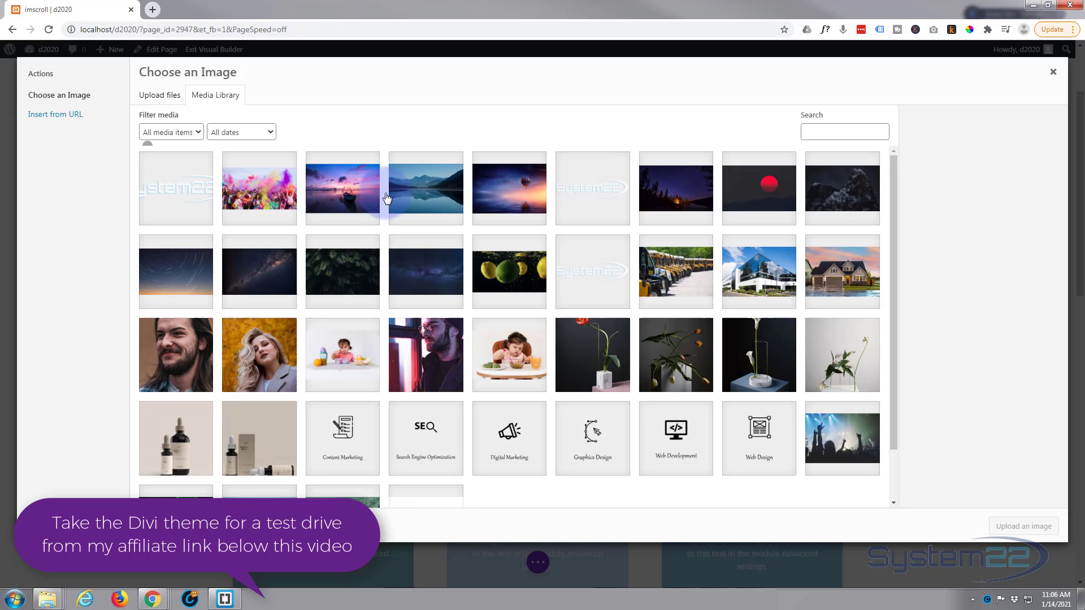
left_click(345, 193)
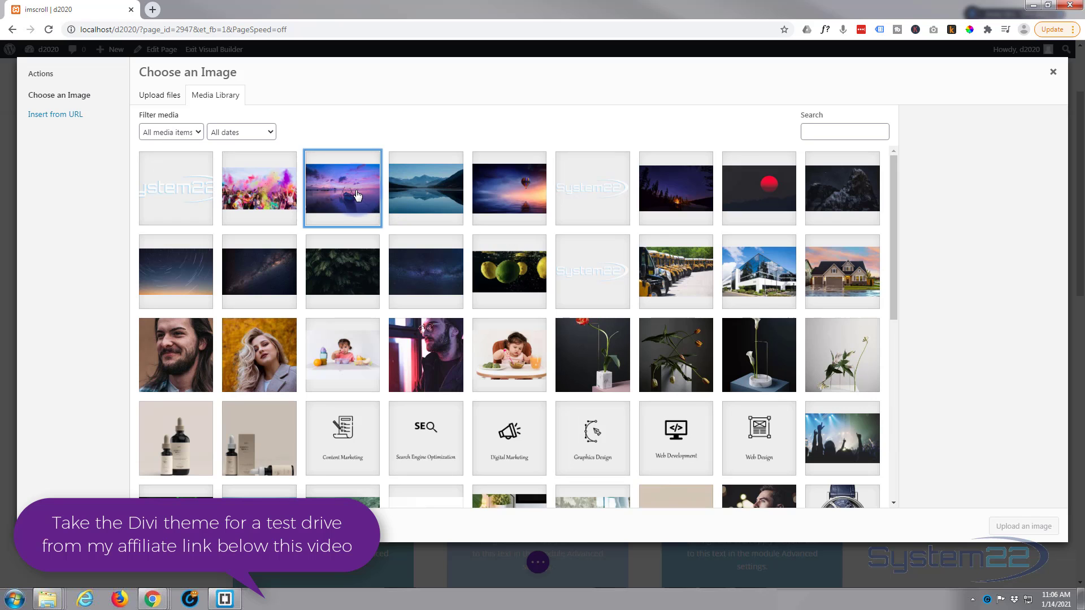
left_click(1026, 526)
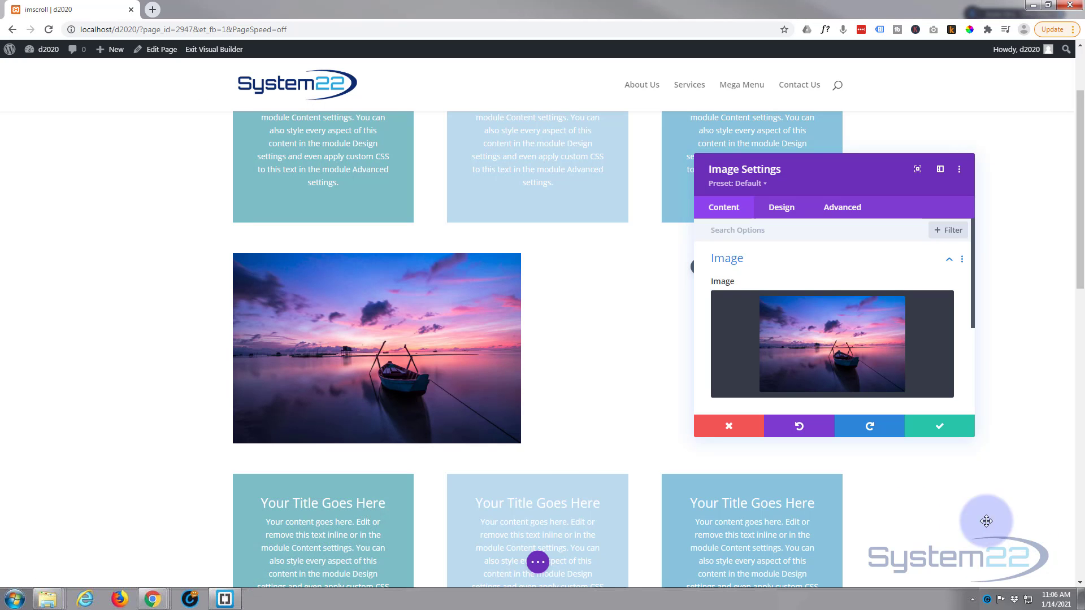
Set the boat image's sticky position to Stick to Top in its advanced scroll effects.
scroll(139, 309, "down", 6)
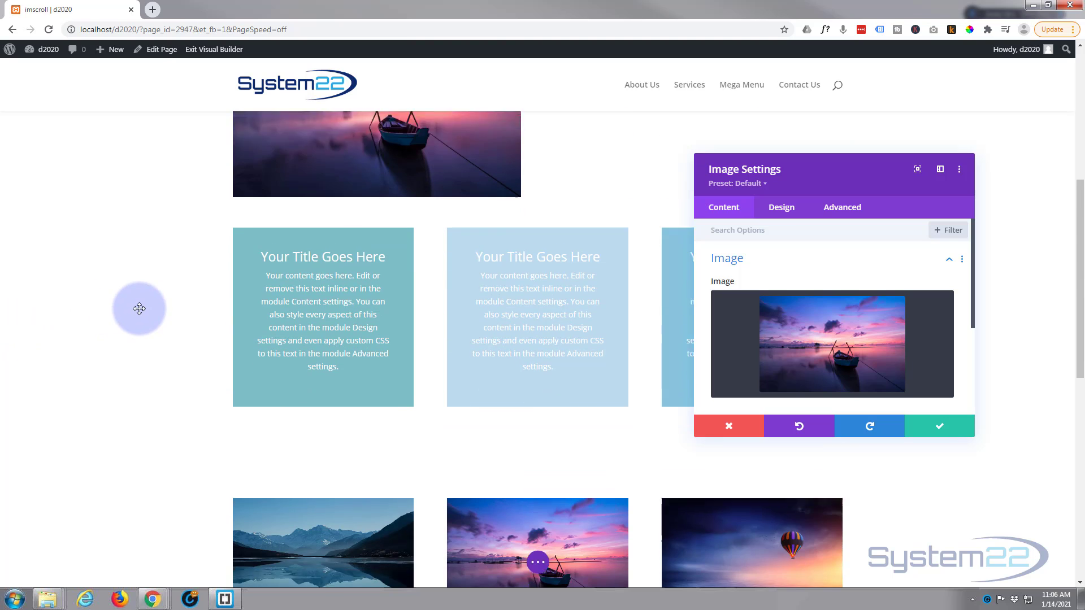
scroll(139, 309, "up", 6)
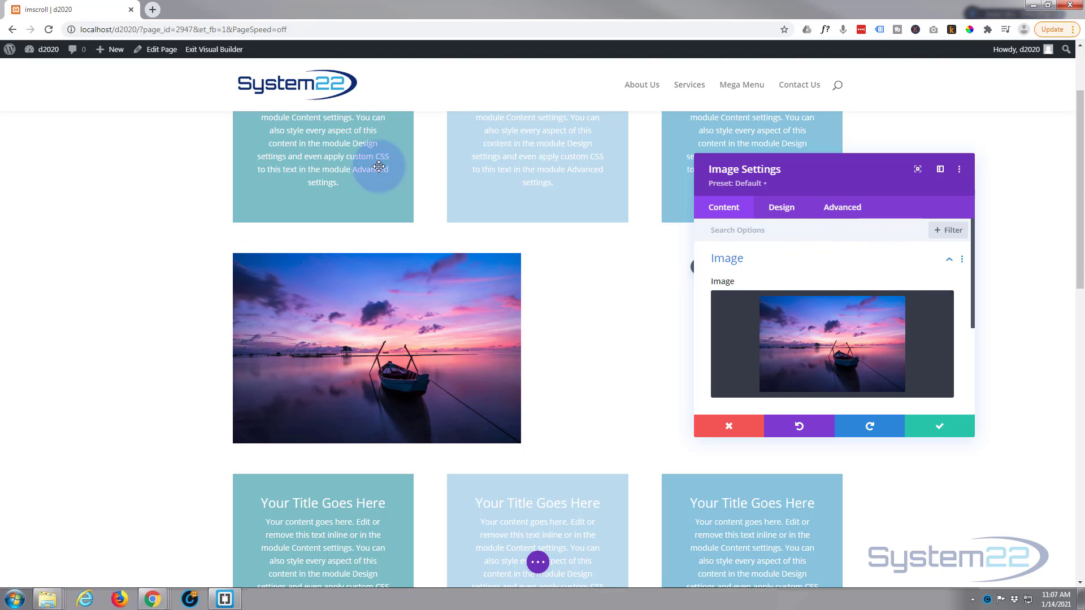
left_click(848, 213)
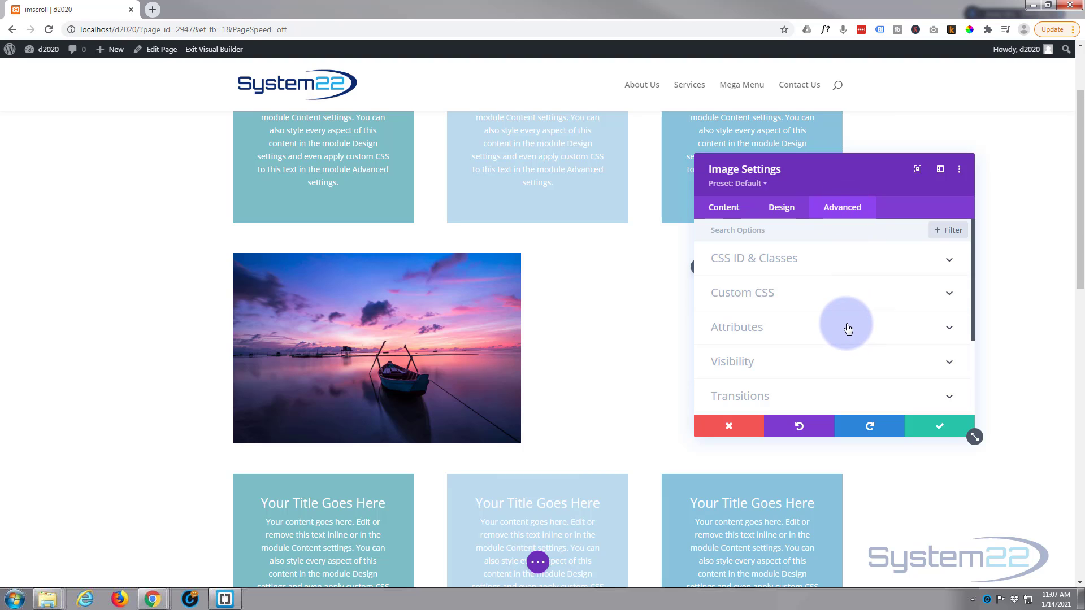
scroll(845, 327, "down", 3)
left_click(828, 346)
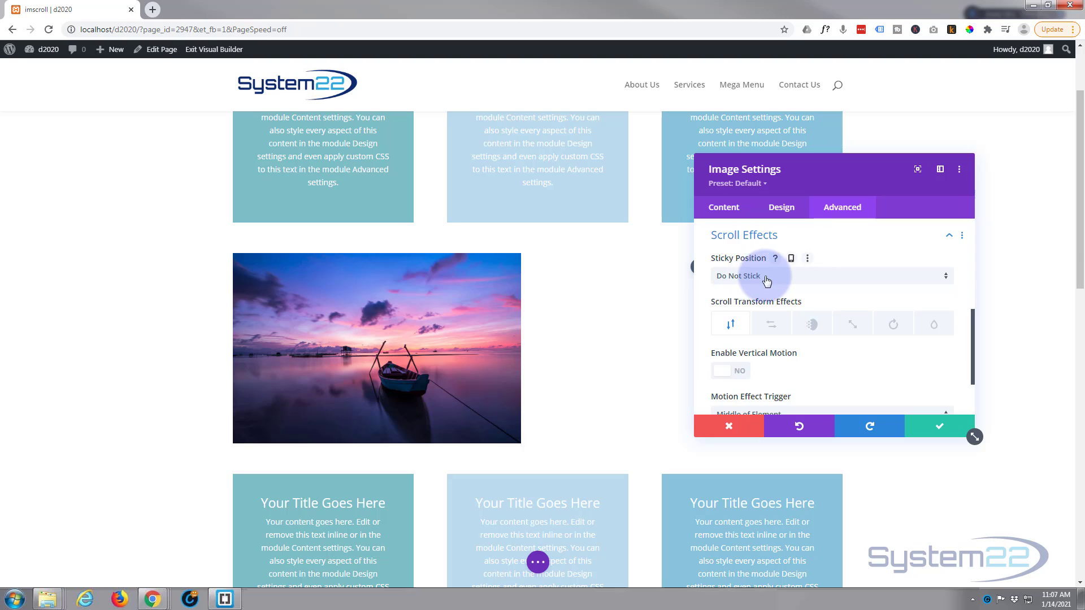
left_click(804, 277)
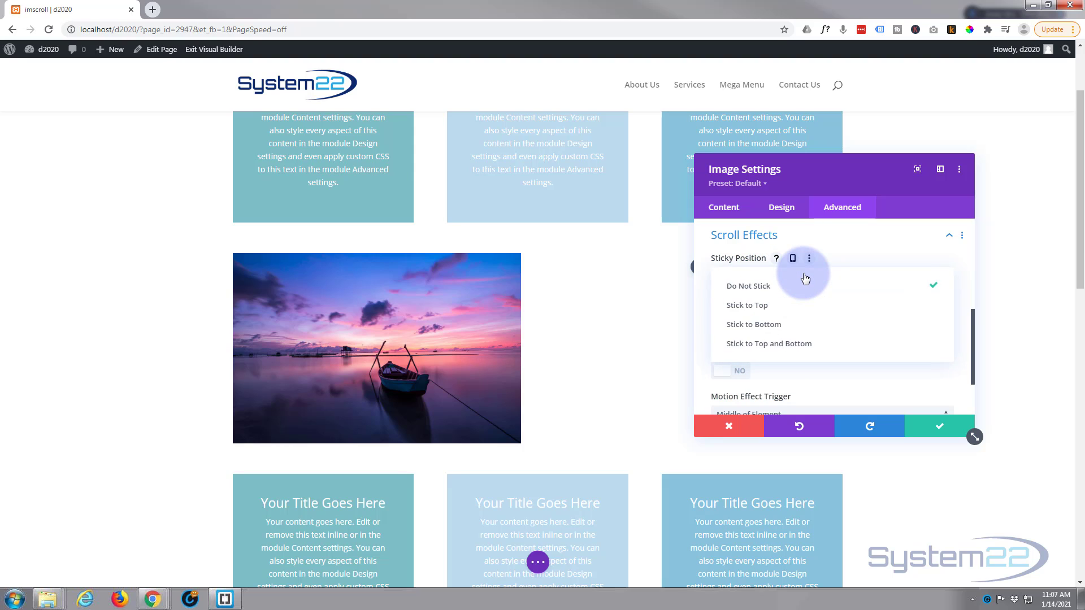
left_click(774, 306)
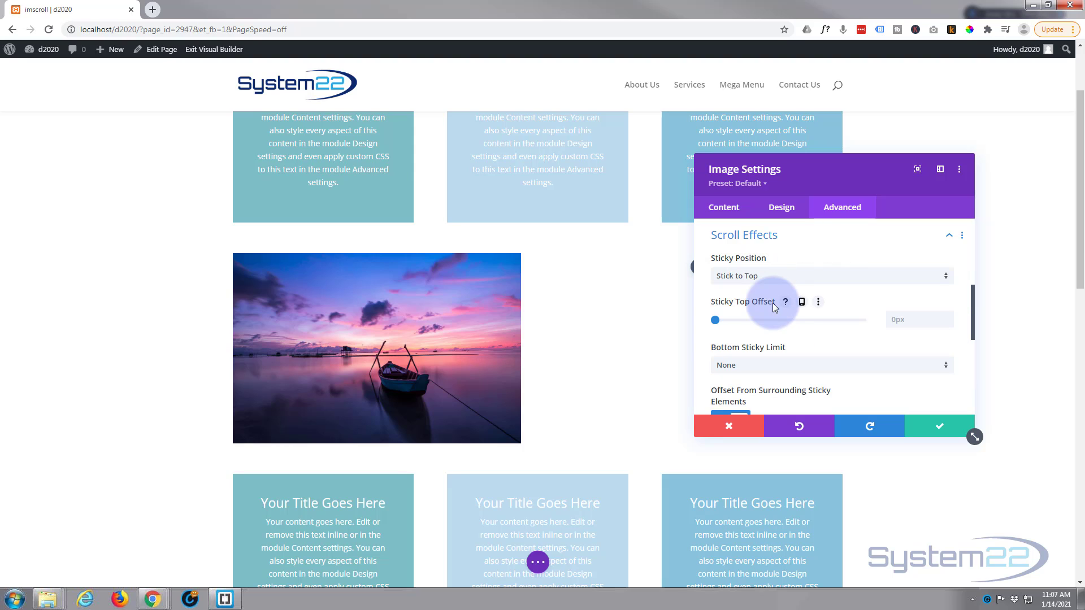
Set the boat image's sticky top offset to 50px.
scroll(121, 298, "down", 3)
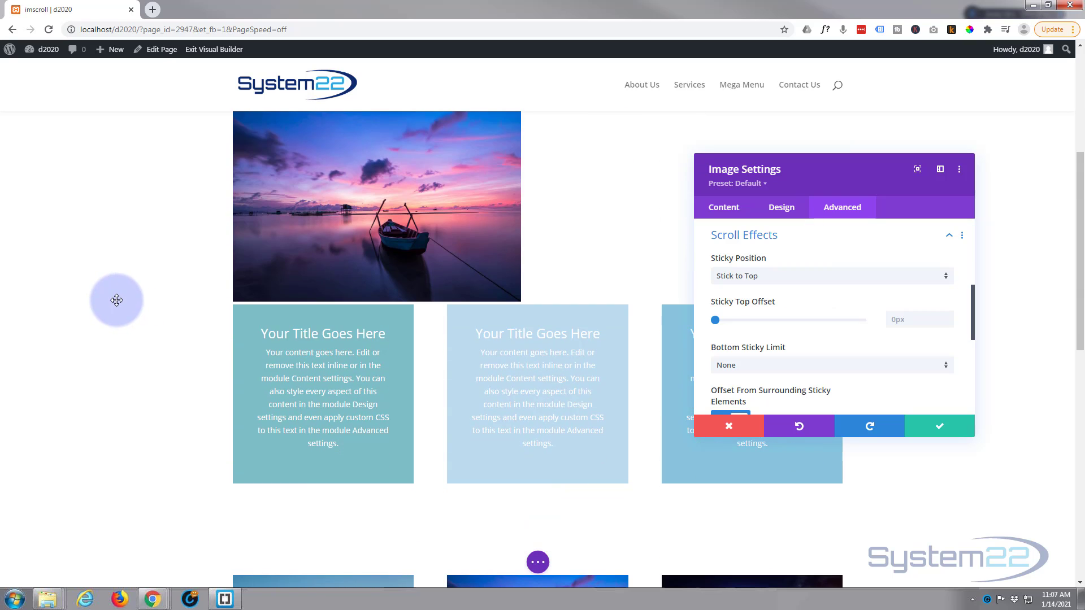
scroll(117, 300, "down", 4)
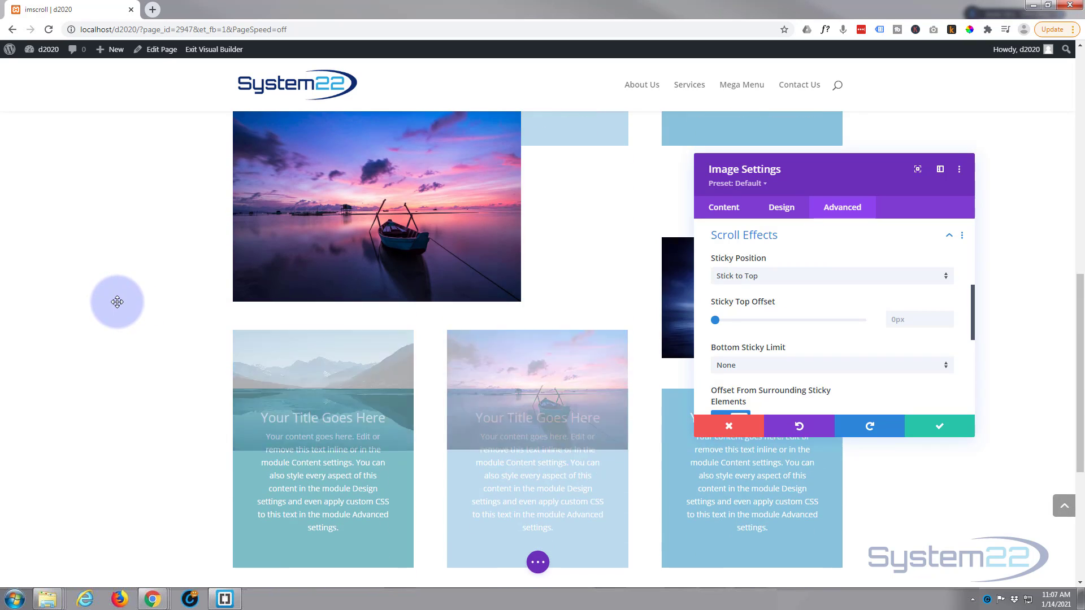
scroll(117, 301, "up", 5)
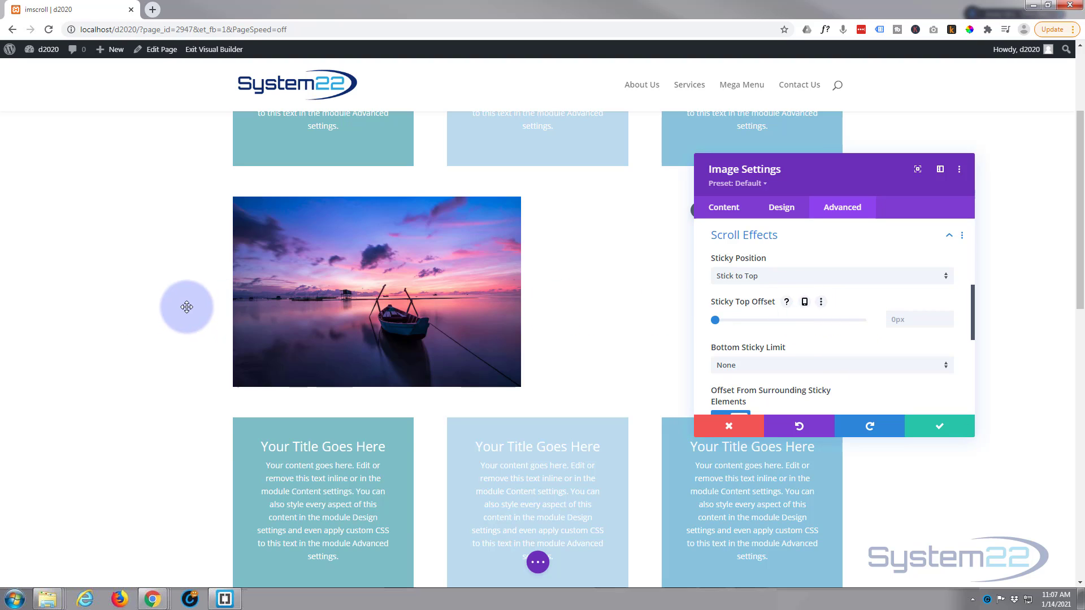
scroll(172, 304, "down", 2)
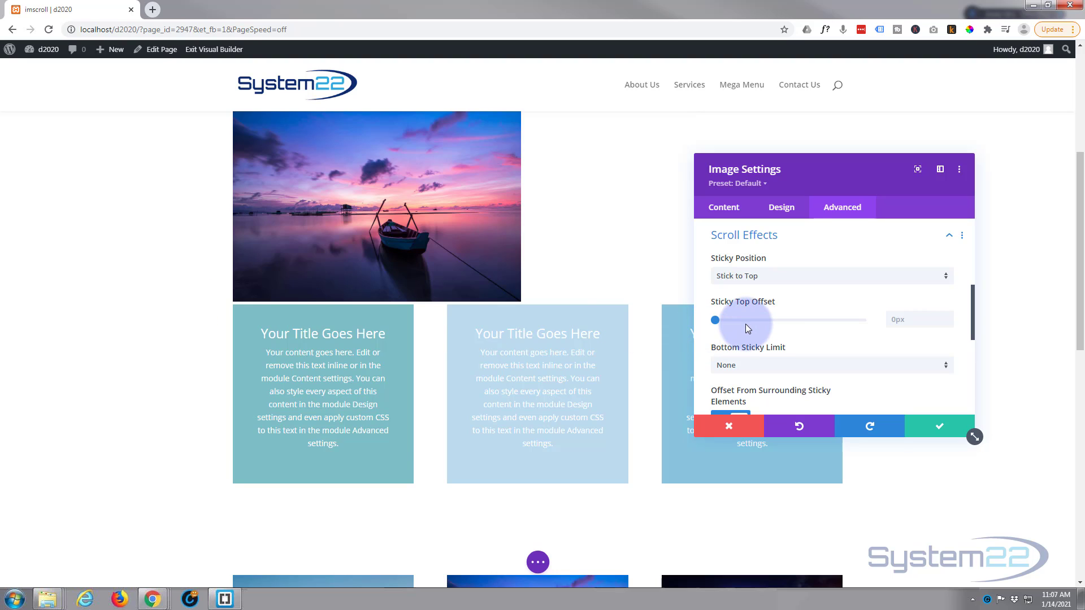
left_click(897, 319)
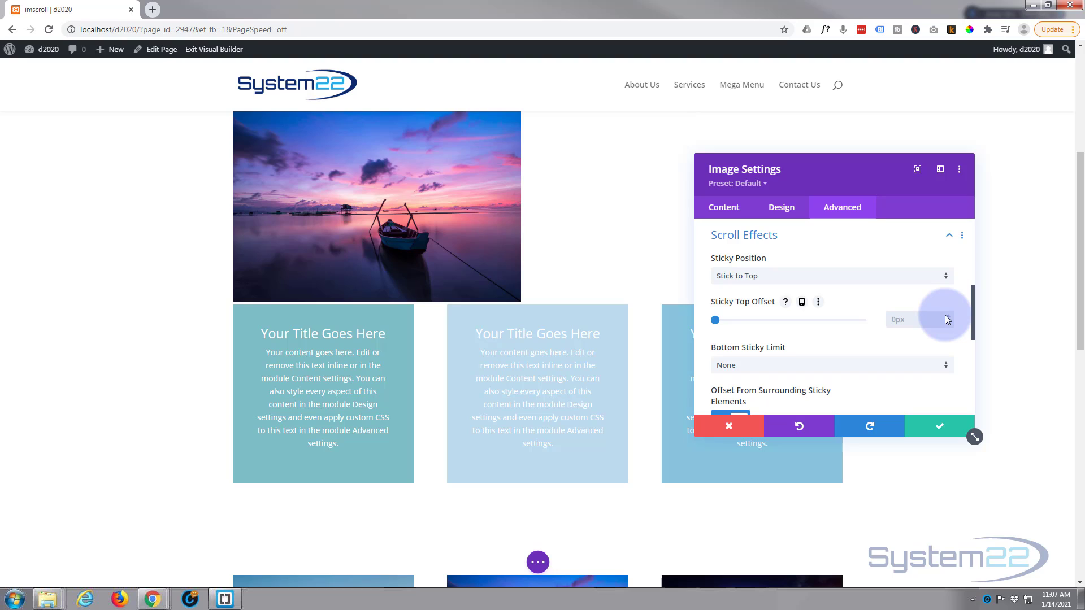
type("50px")
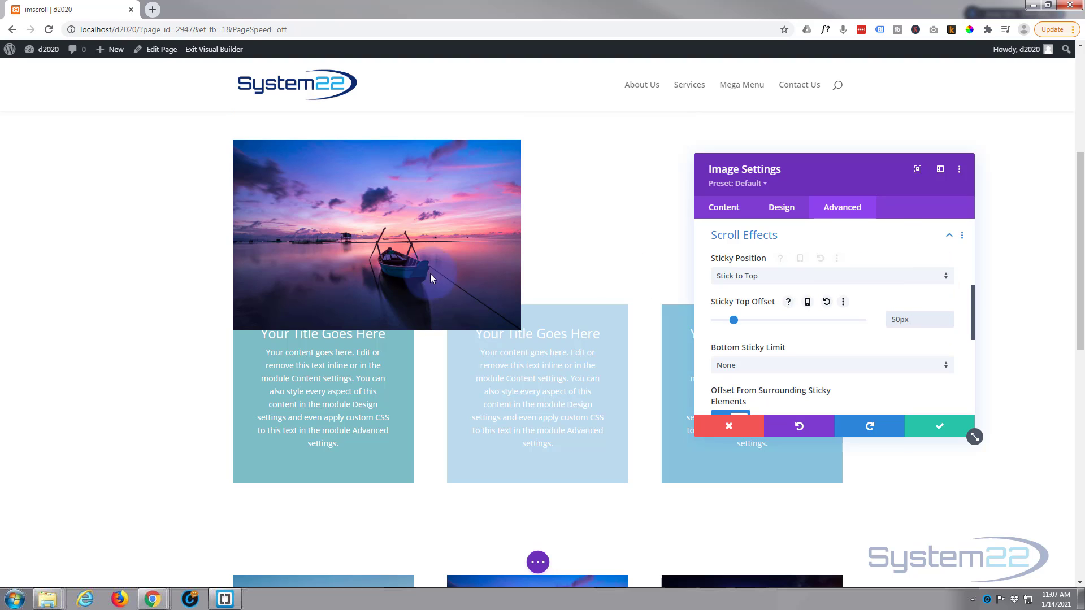
Examine how the sticky boat image behaves against the header and the rows below while scrolling the page.
scroll(171, 304, "down", 5)
scroll(171, 304, "down", 2)
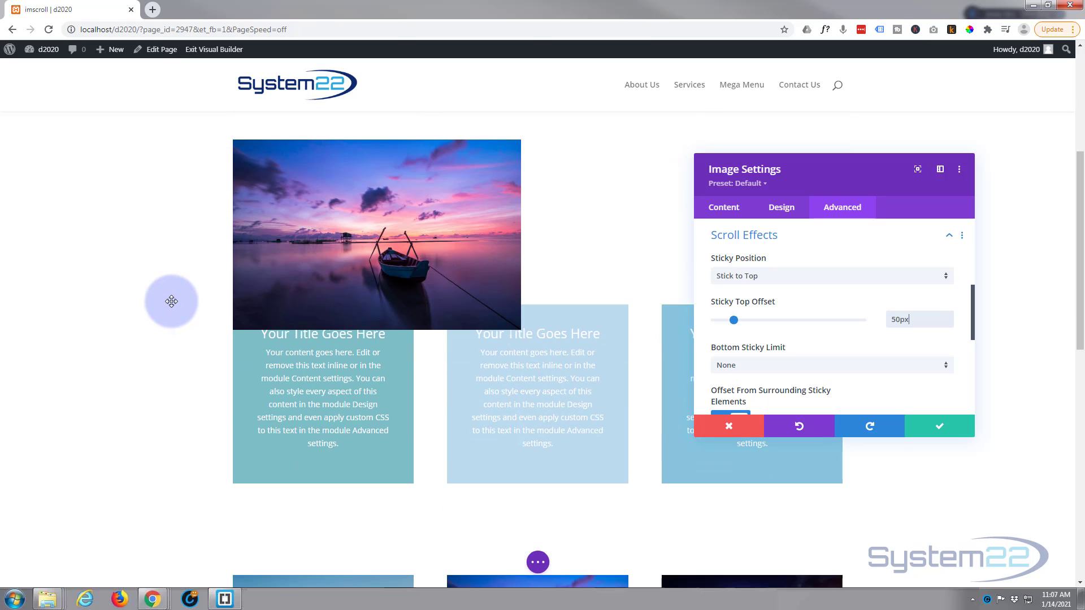
scroll(172, 301, "down", 5)
scroll(171, 302, "up", 1)
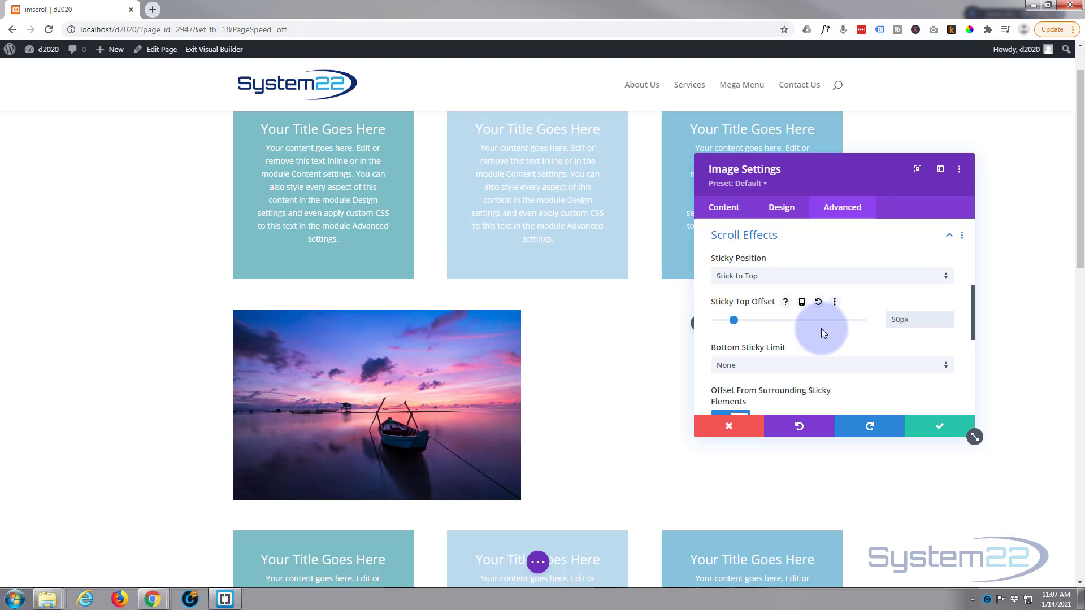
scroll(667, 348, "down", 2)
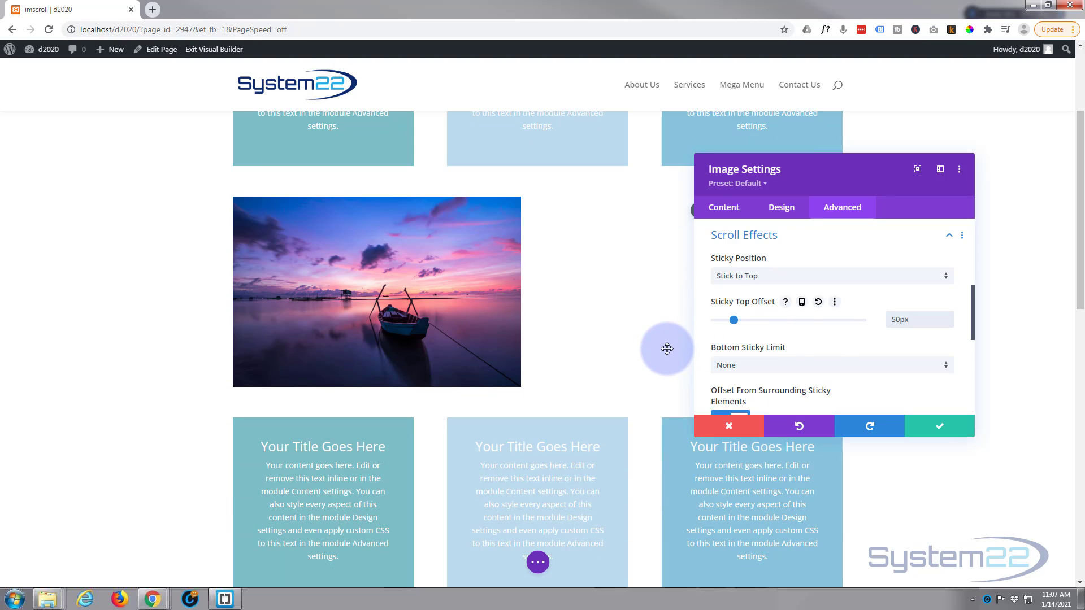
scroll(666, 348, "down", 4)
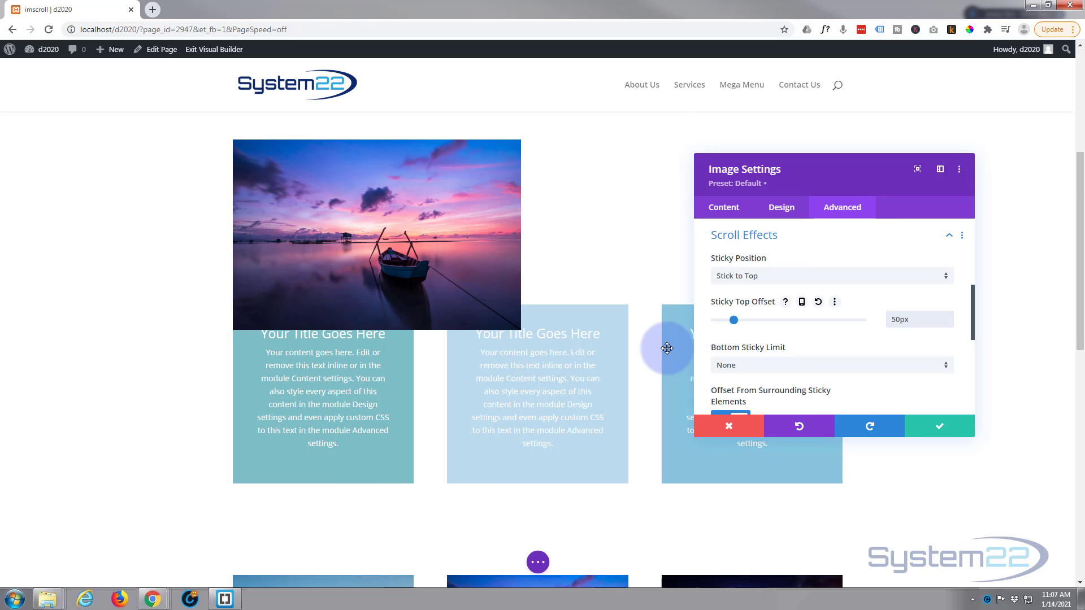
scroll(667, 348, "down", 1)
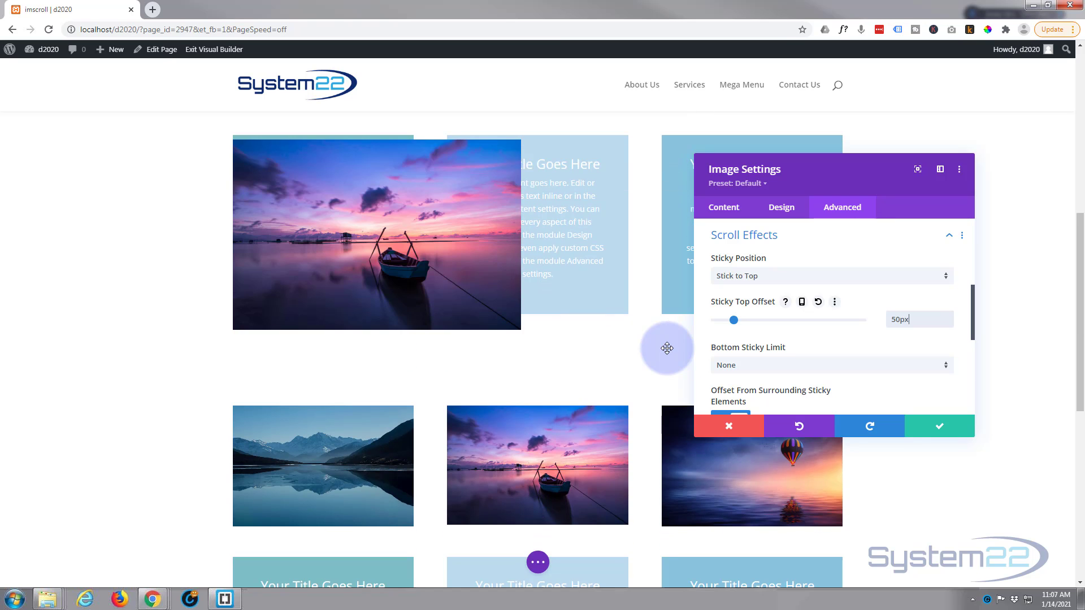
scroll(667, 349, "up", 3)
scroll(667, 348, "down", 9)
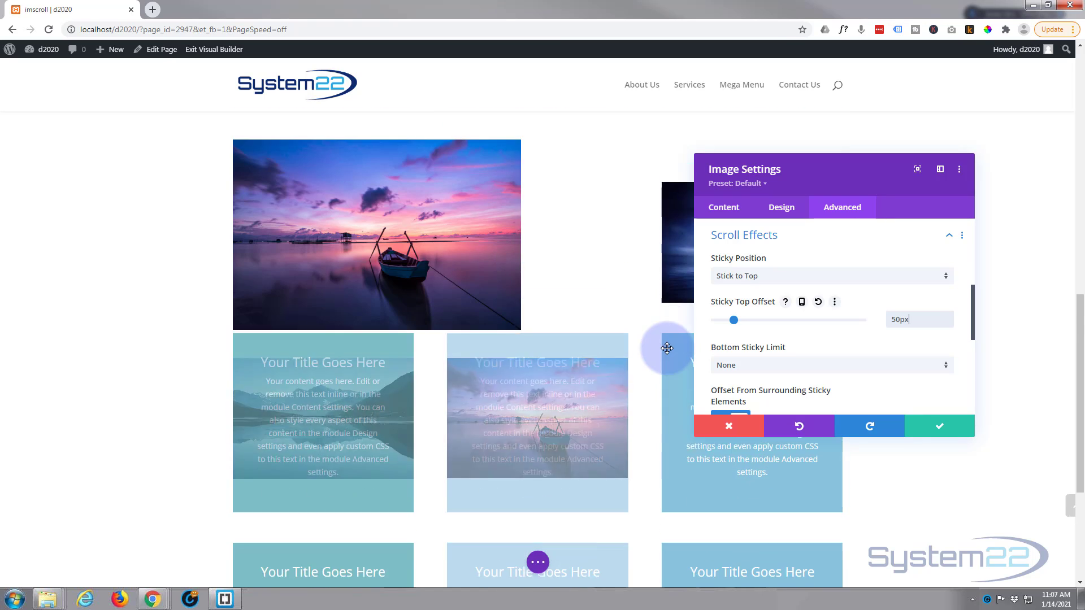
Set the boat image's opacity filter to 0% for its sticky state, then return to its desktop opacity setting.
scroll(668, 348, "up", 1)
scroll(667, 348, "up", 8)
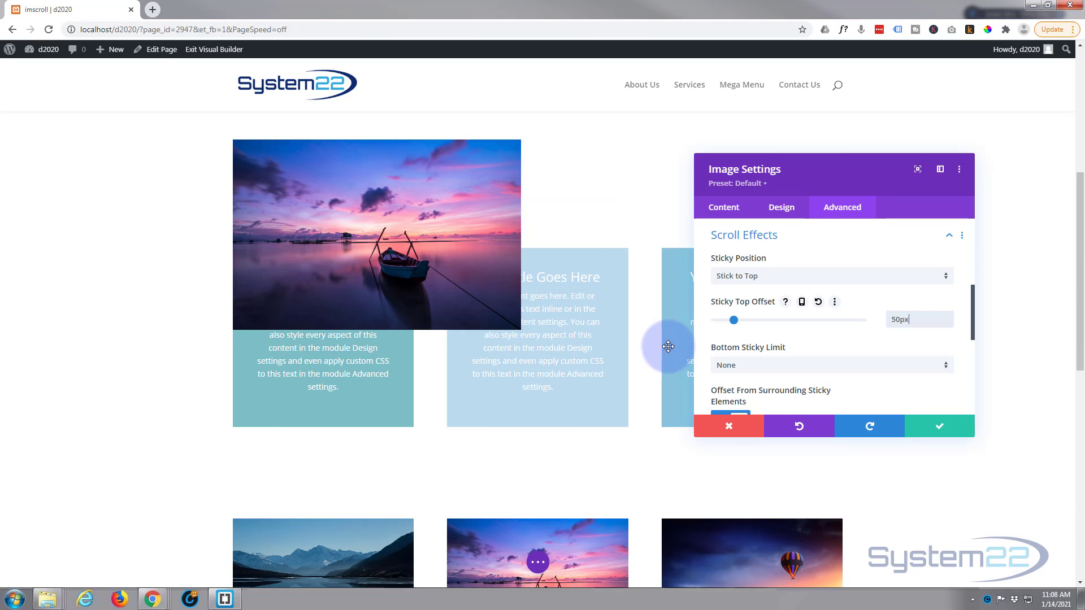
scroll(668, 346, "up", 5)
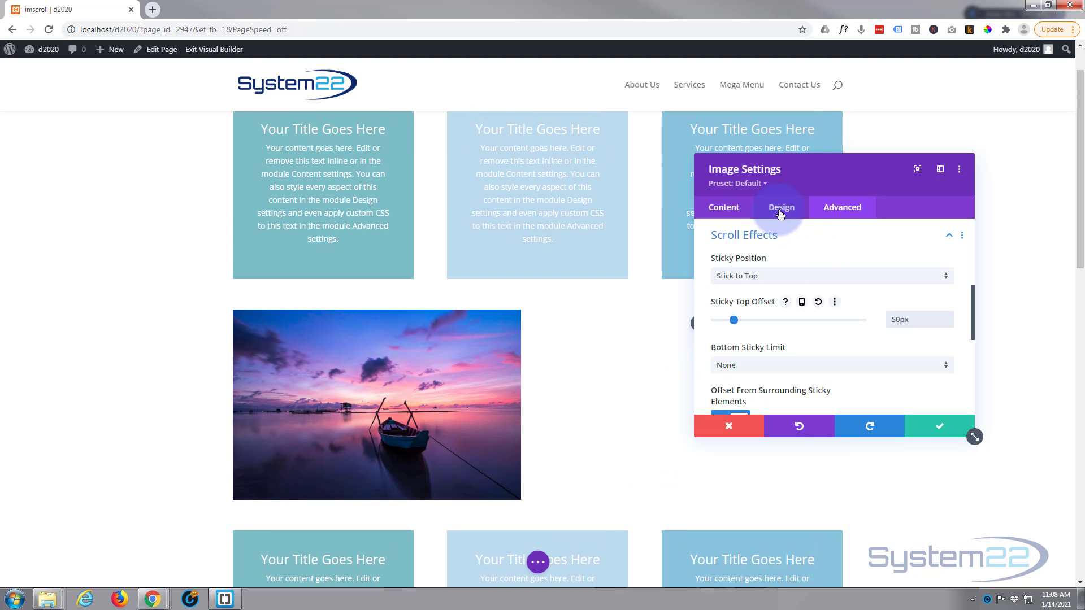
left_click(780, 209)
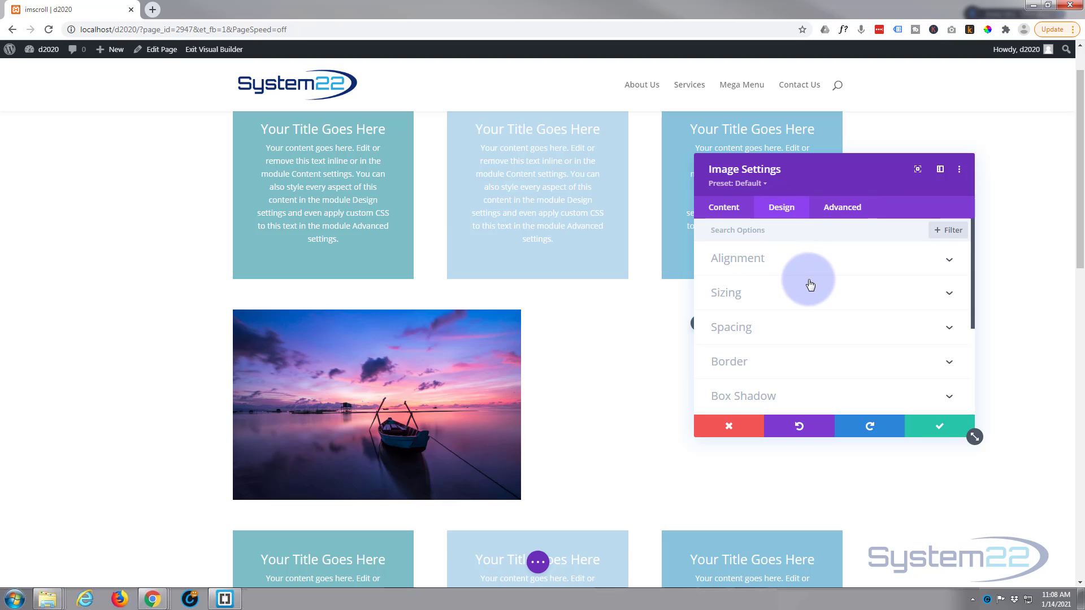
scroll(810, 282, "down", 3)
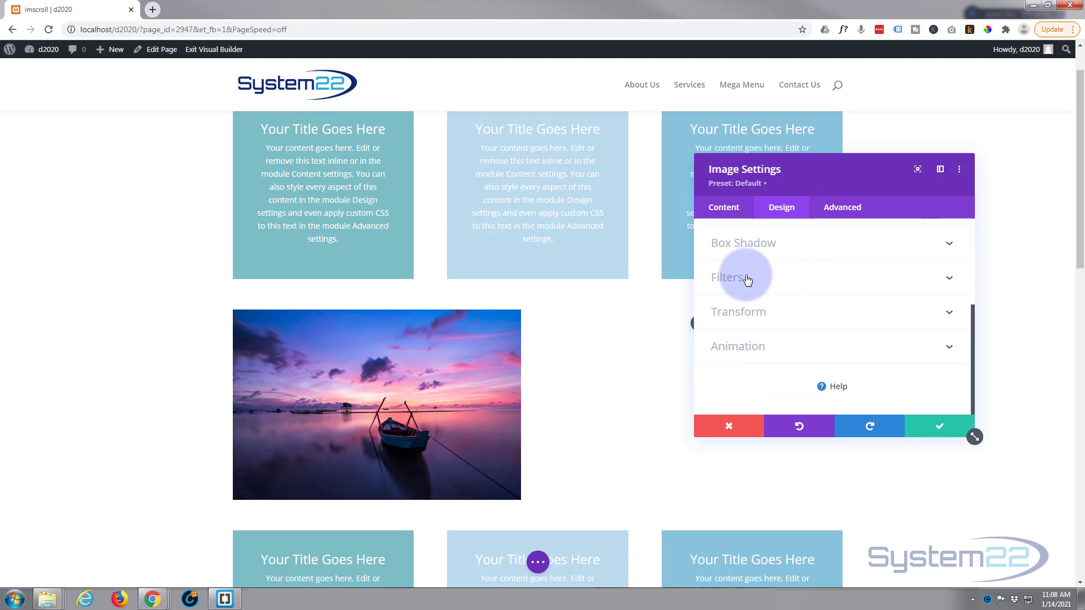
left_click(808, 278)
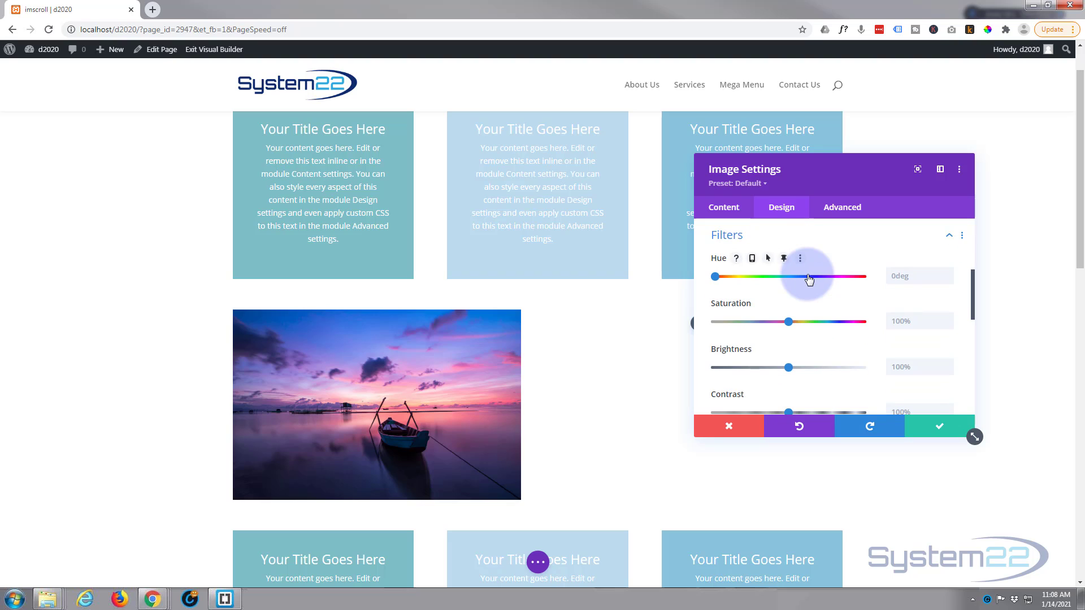
scroll(807, 275, "down", 5)
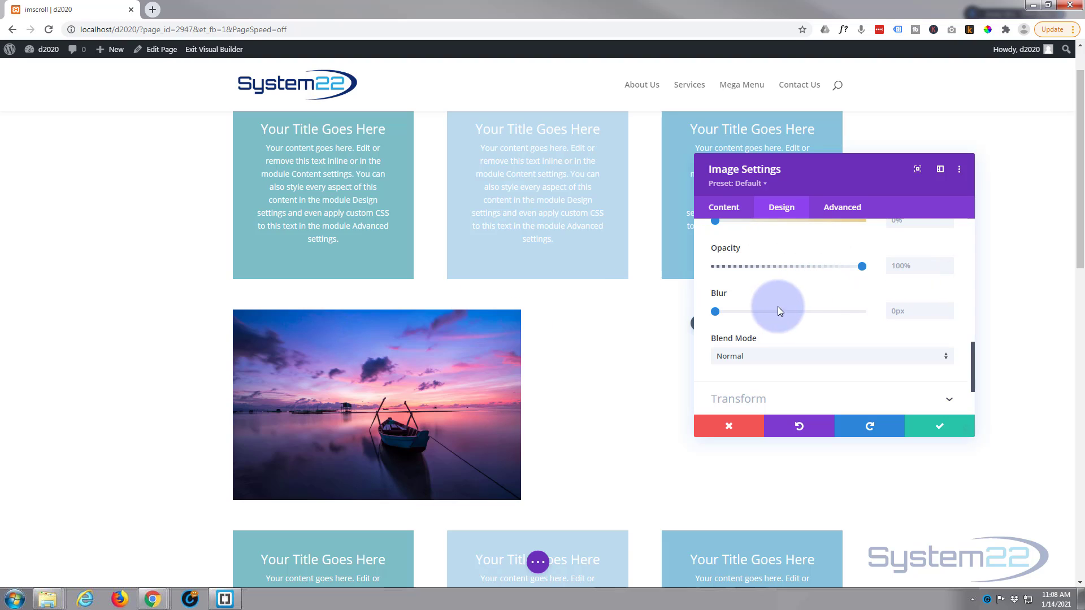
mouse_move(855, 270)
left_mouse_down()
mouse_move(689, 272)
mouse_move(870, 270)
left_mouse_up()
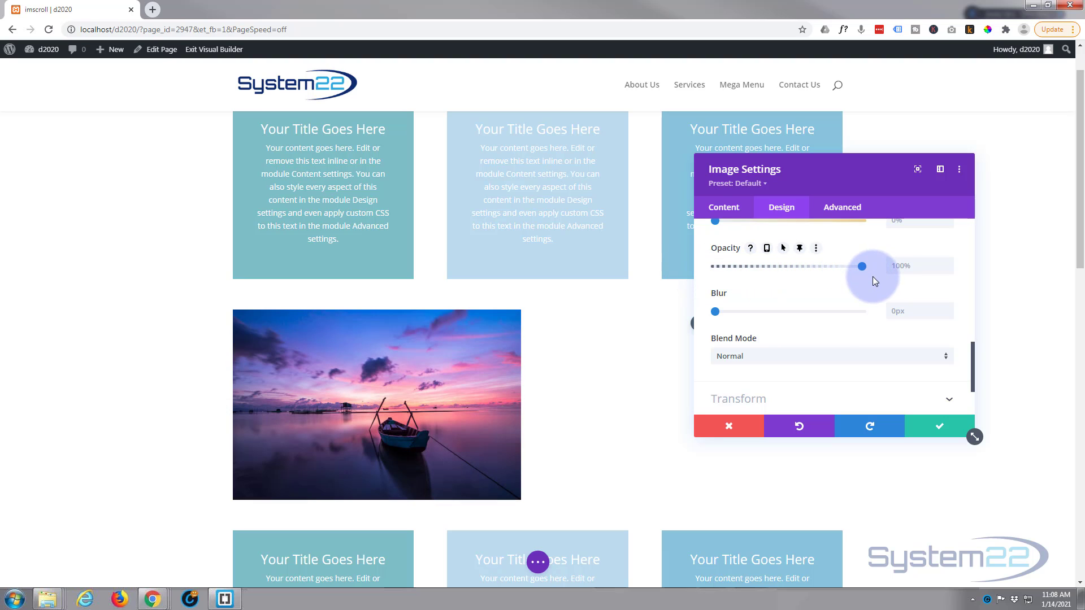
scroll(821, 330, "up", 2)
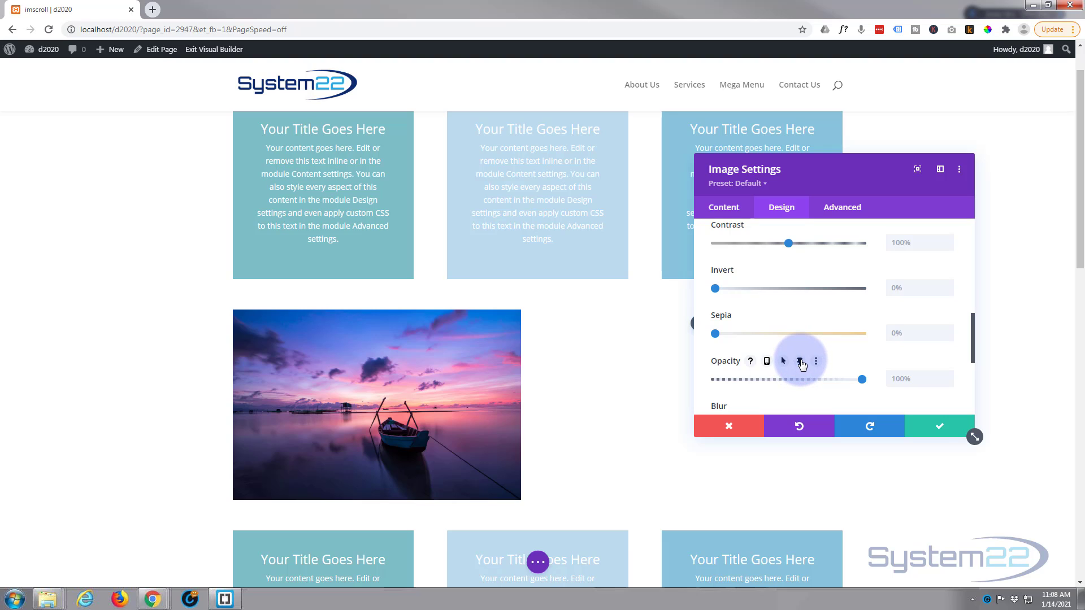
left_click(800, 364)
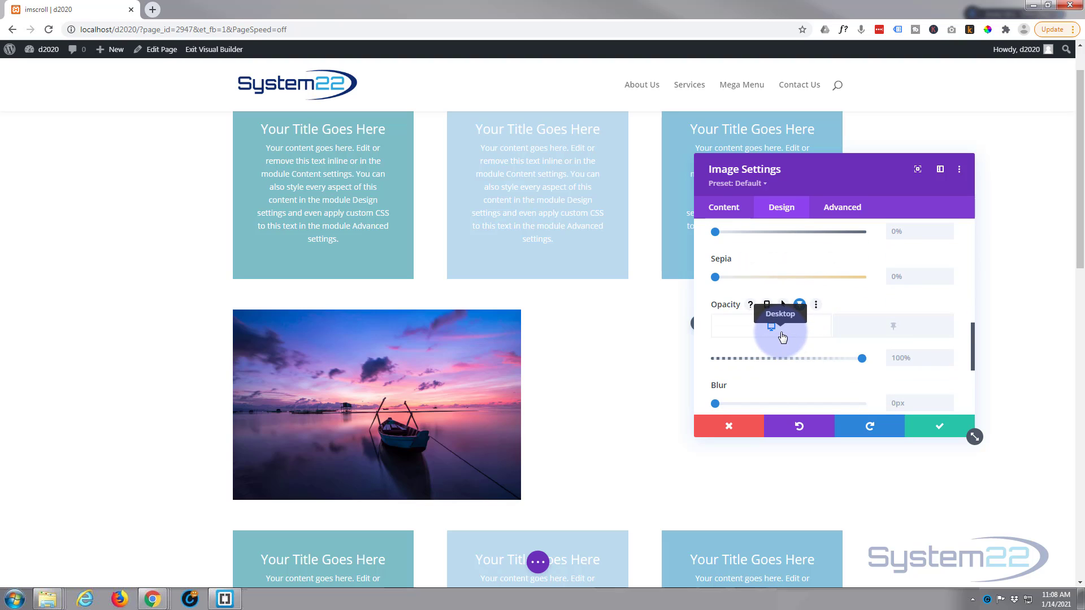
left_click(919, 332)
left_click_drag(860, 358, 700, 362)
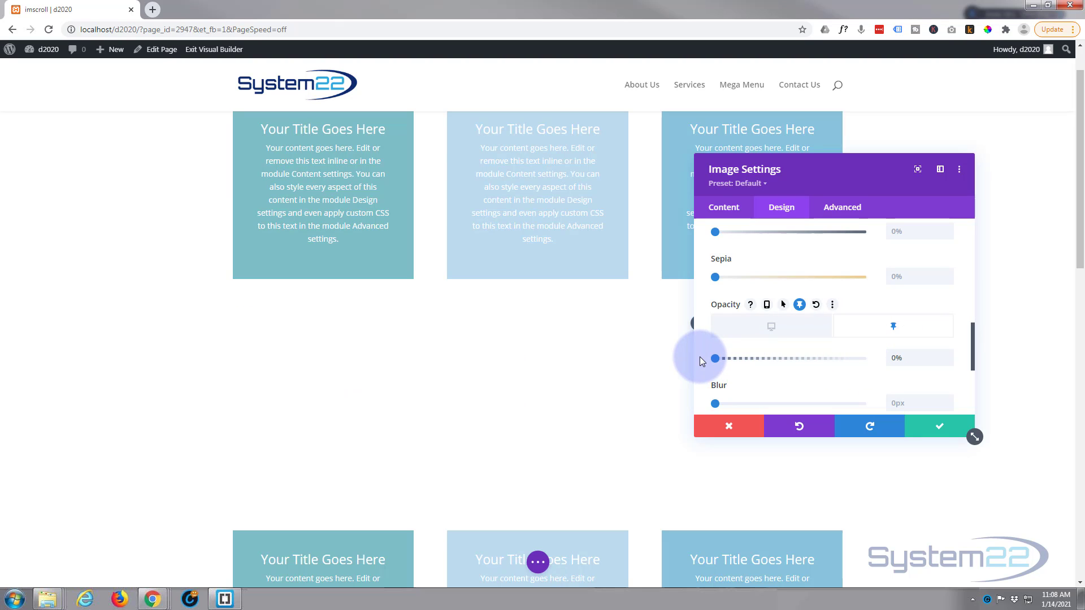
left_click(757, 334)
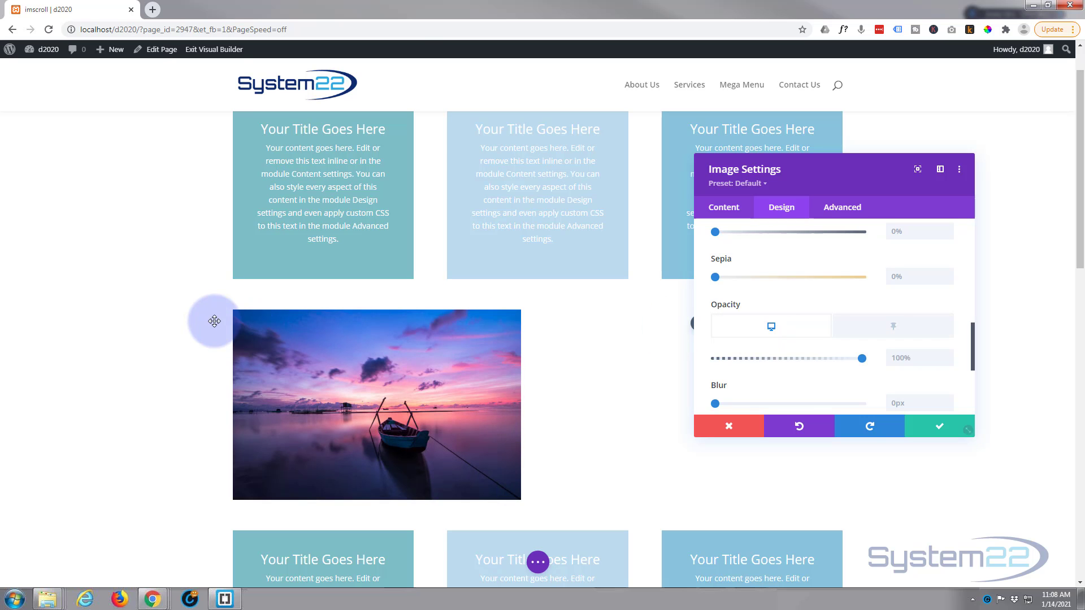
Examine how the boat image's opacity changes as it reaches and leaves its sticky position while scrolling.
scroll(150, 322, "down", 4)
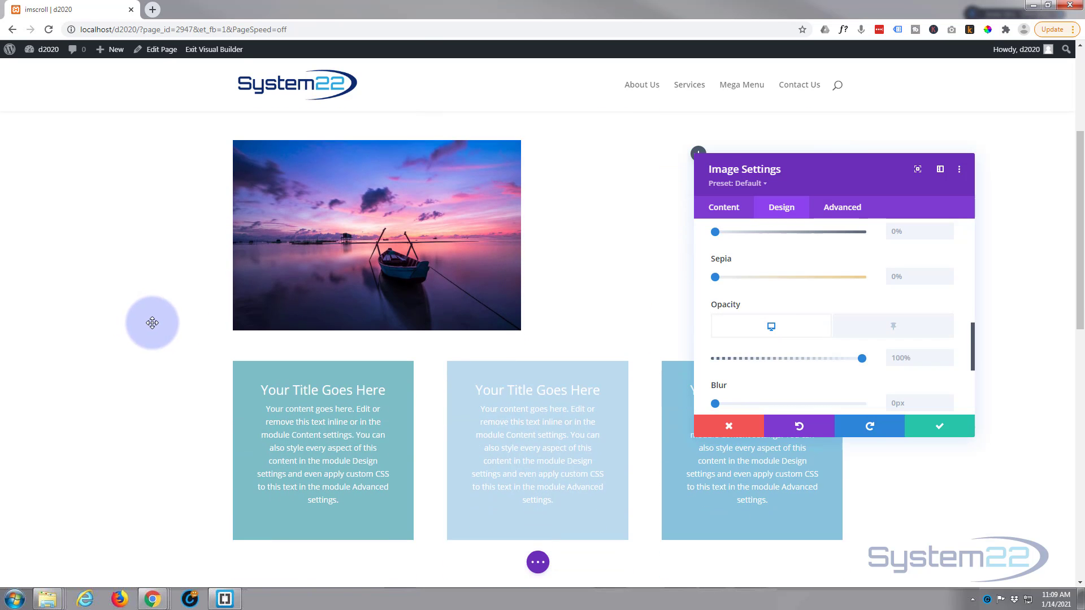
scroll(153, 324, "down", 2)
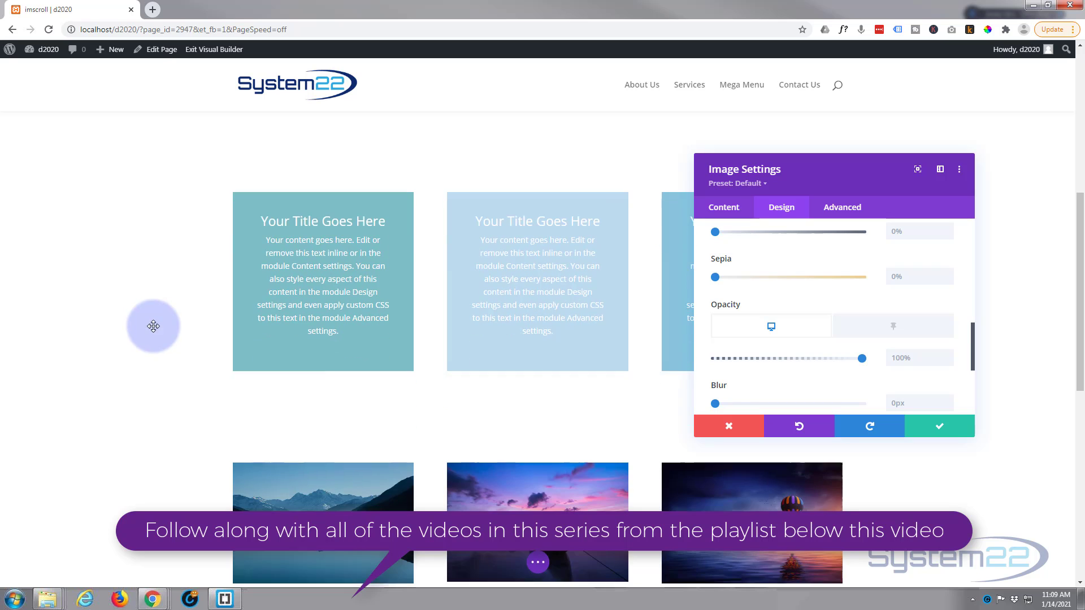
scroll(151, 330, "up", 3)
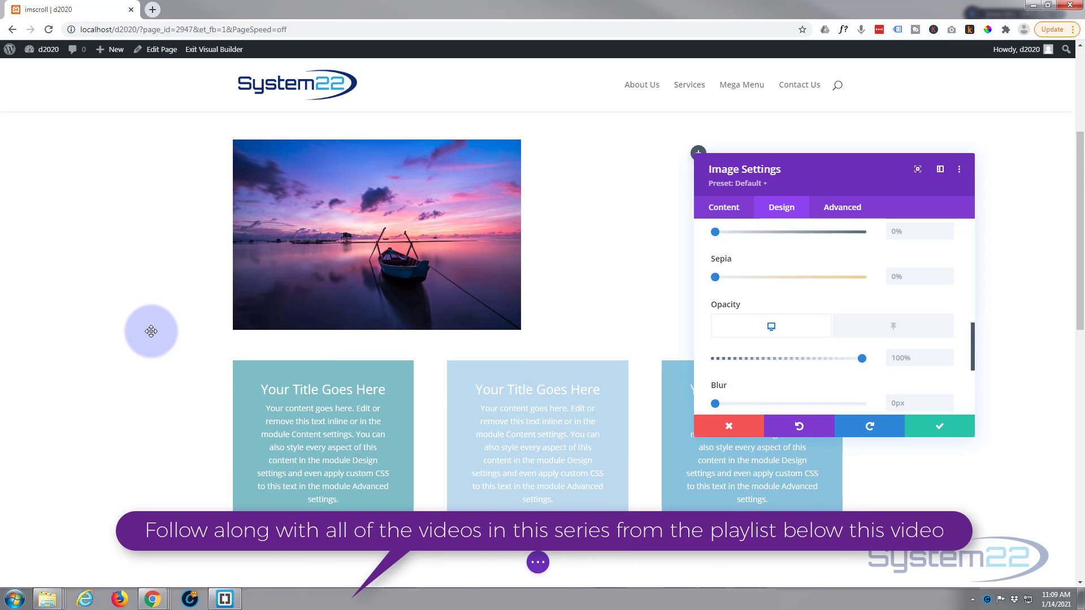
scroll(151, 330, "down", 3)
scroll(151, 331, "up", 4)
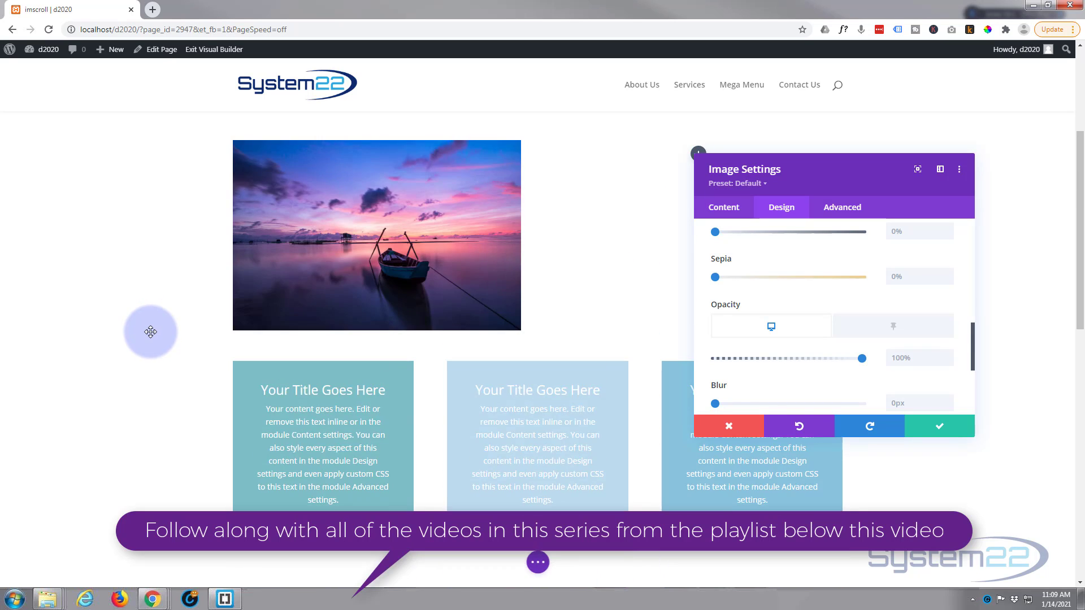
scroll(150, 331, "down", 4)
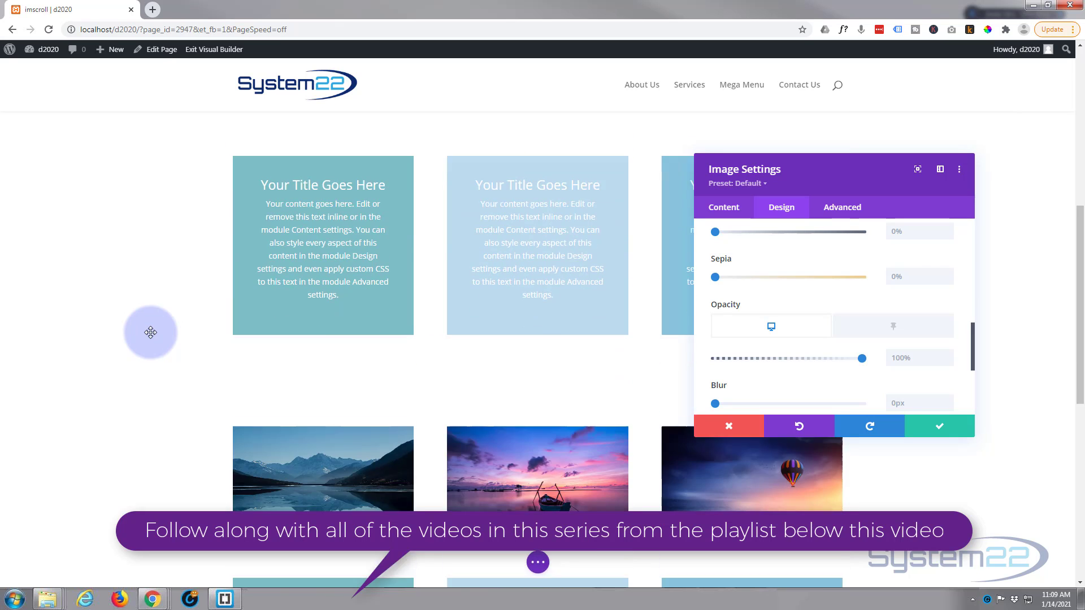
scroll(150, 333, "up", 3)
scroll(151, 333, "up", 2)
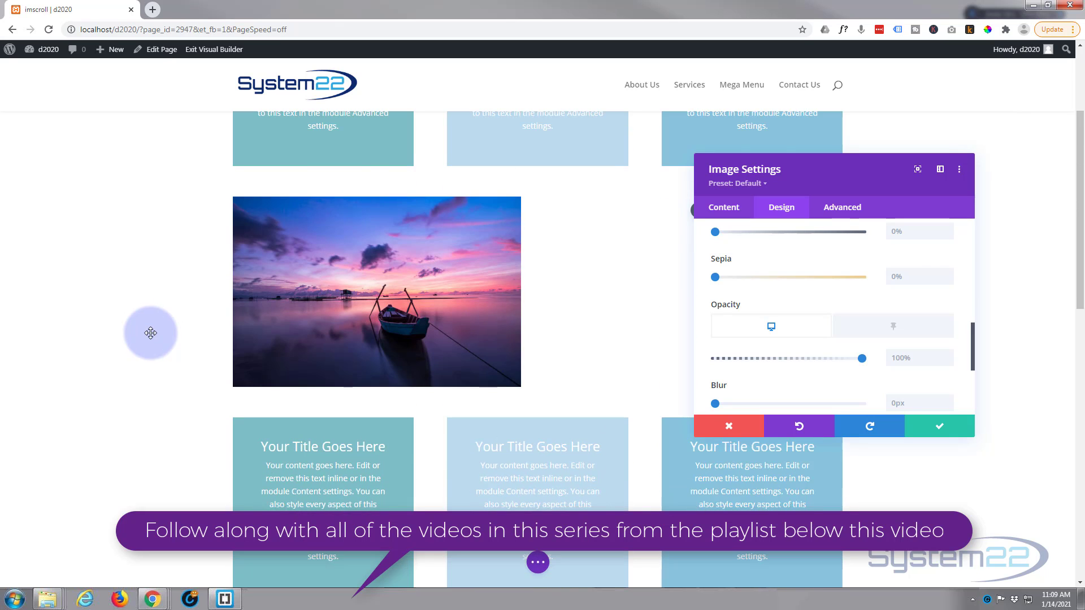
scroll(150, 333, "up", 1)
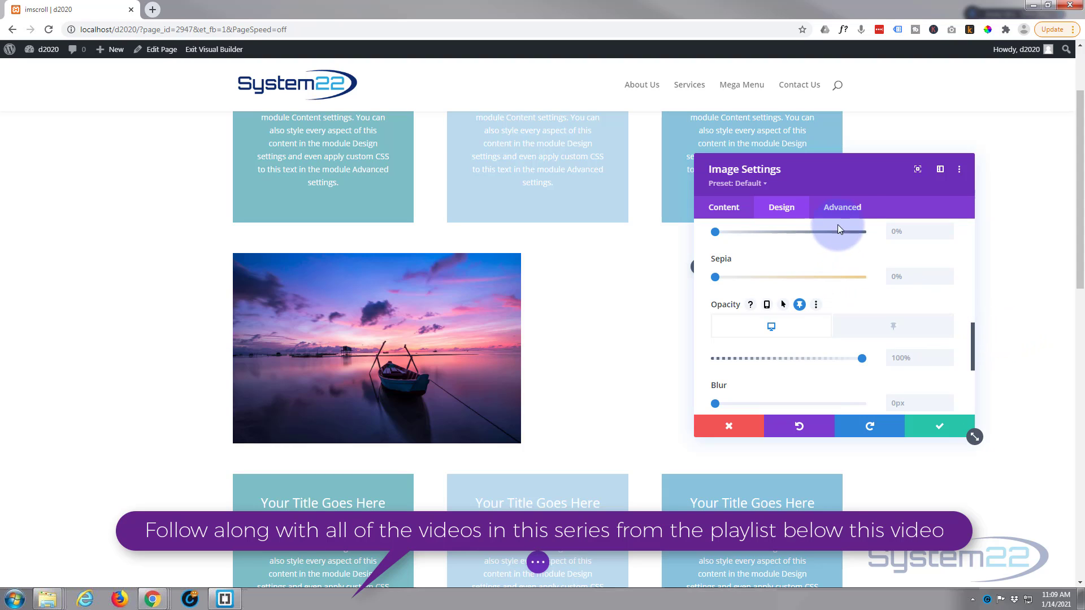
Set the boat image's transition duration to 1050ms and keep the Ease speed curve.
left_click(841, 209)
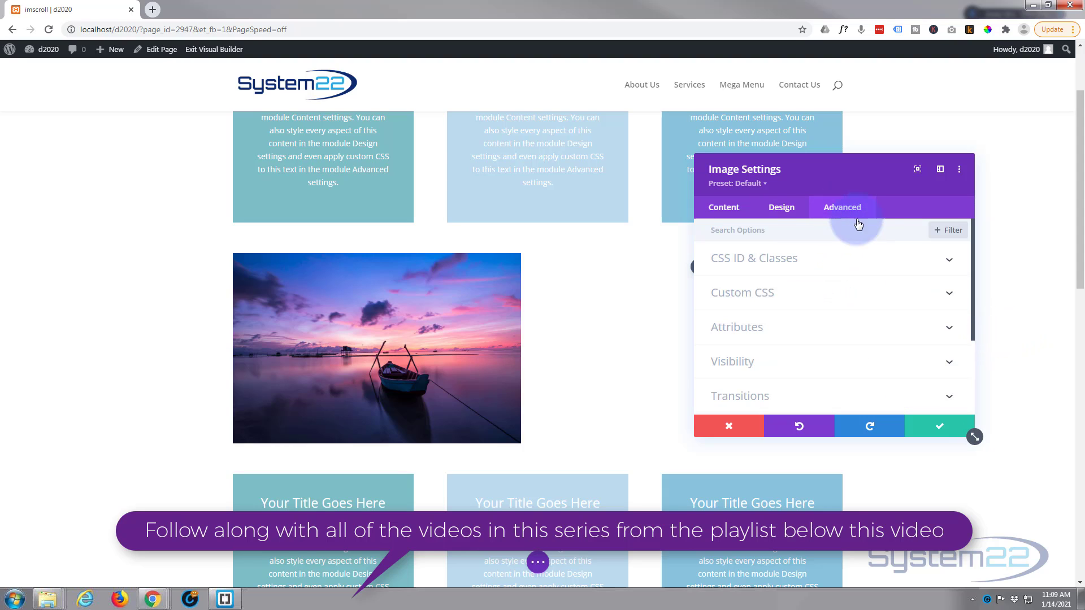
scroll(879, 287, "down", 3)
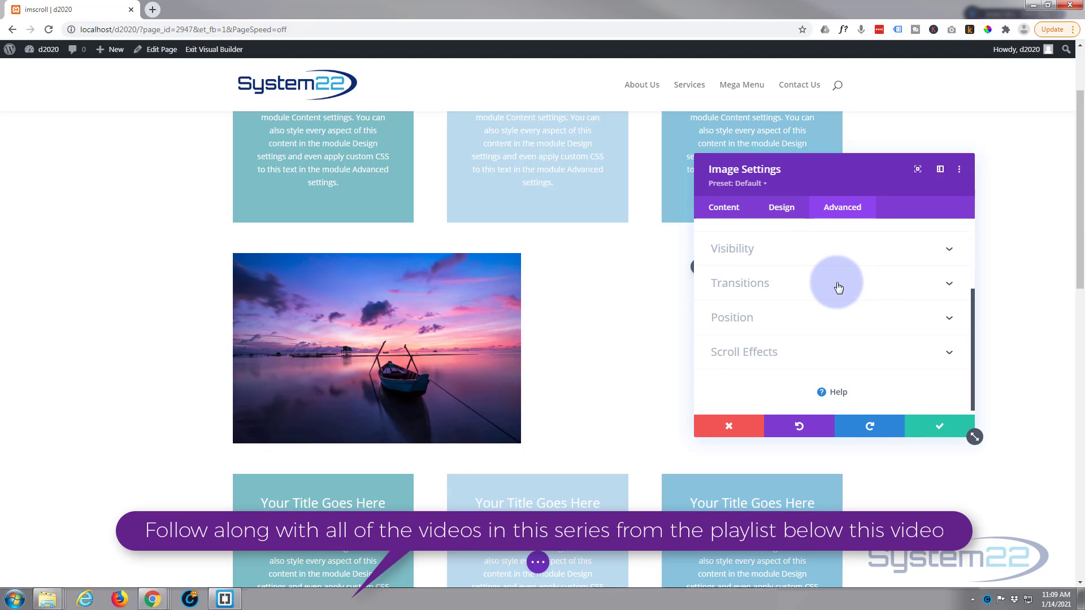
left_click(824, 287)
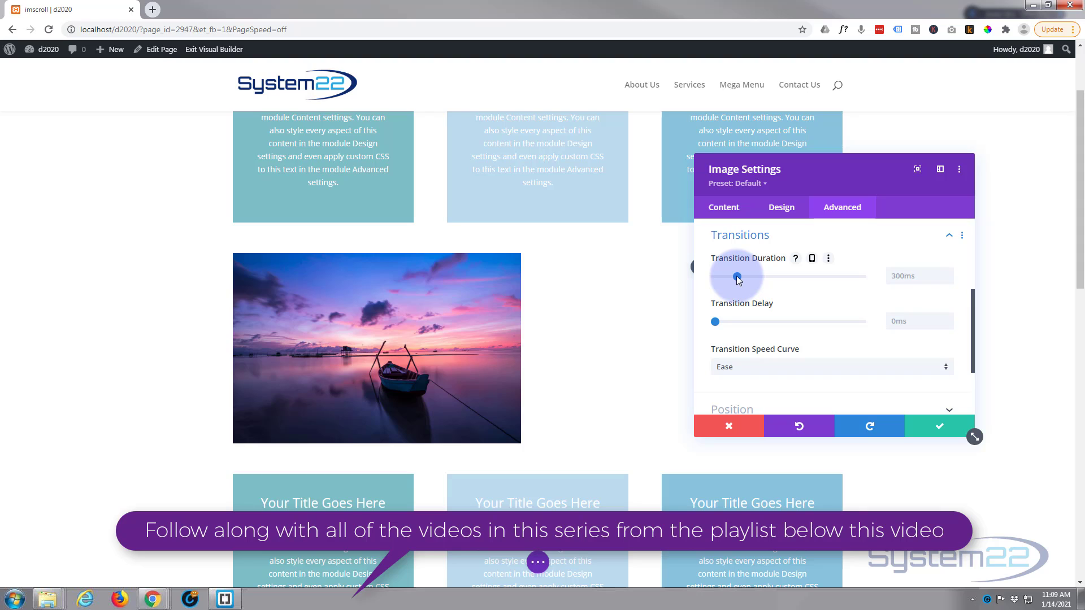
left_click_drag(741, 277, 794, 279)
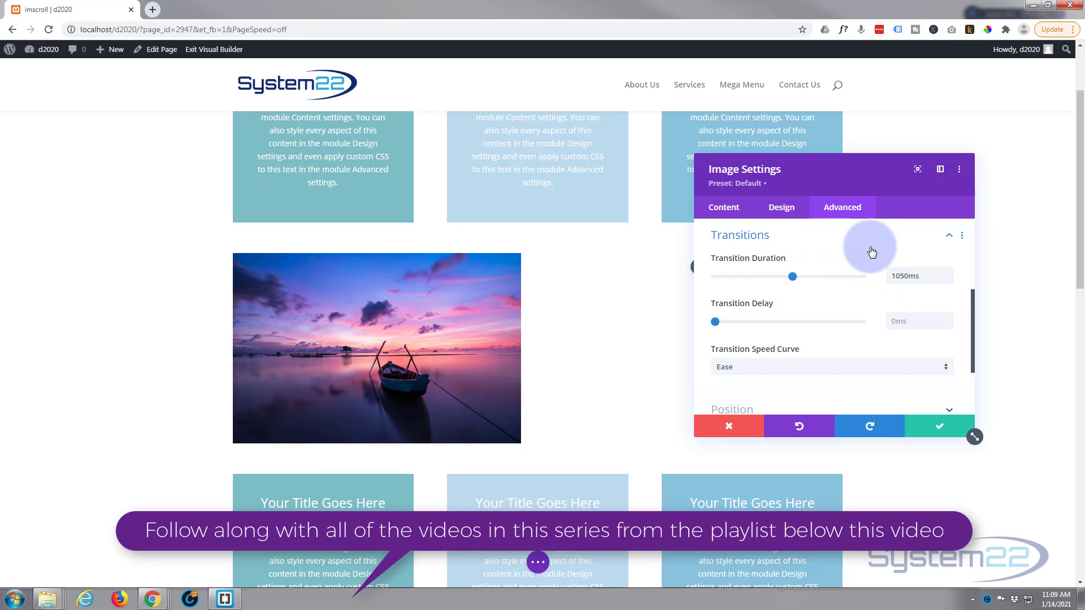
left_click(767, 368)
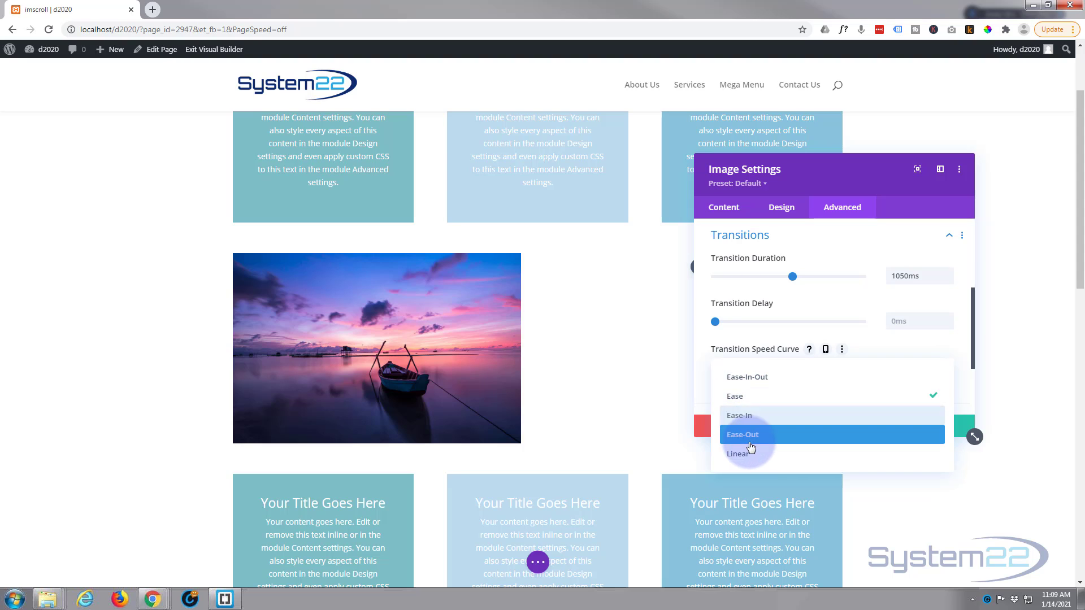
left_click(772, 339)
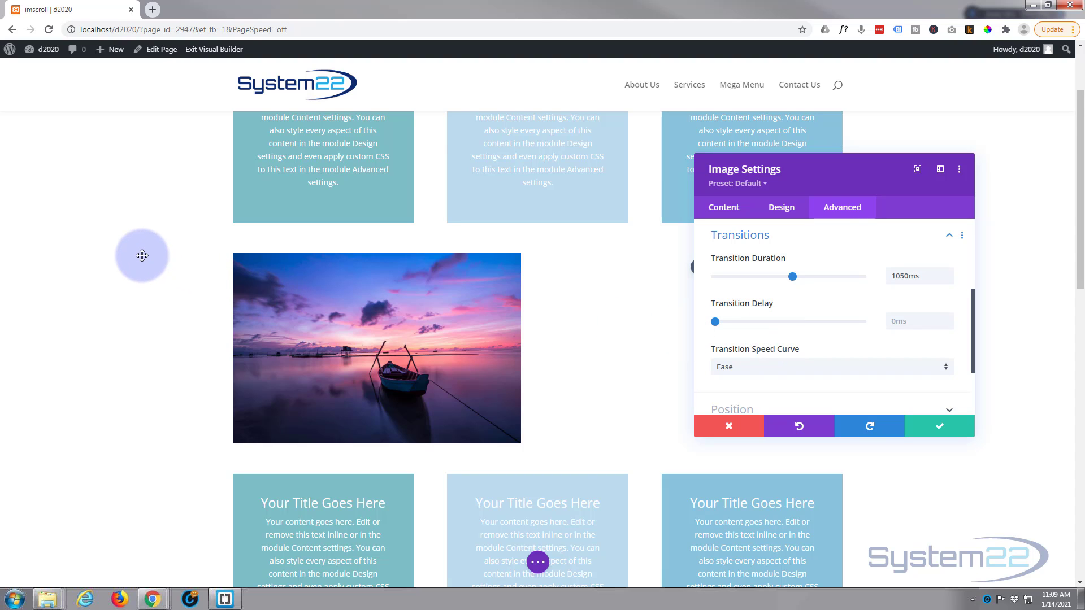
Check the boat image's slower fade while scrolling the page and save the image settings.
scroll(143, 255, "down", 2)
scroll(143, 255, "down", 2)
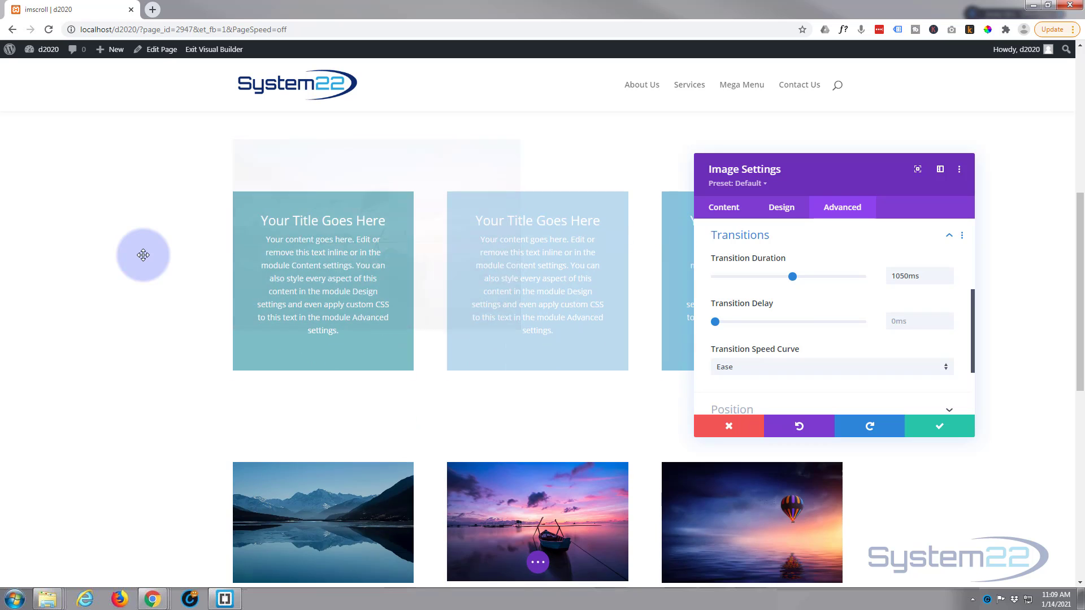
scroll(143, 255, "up", 3)
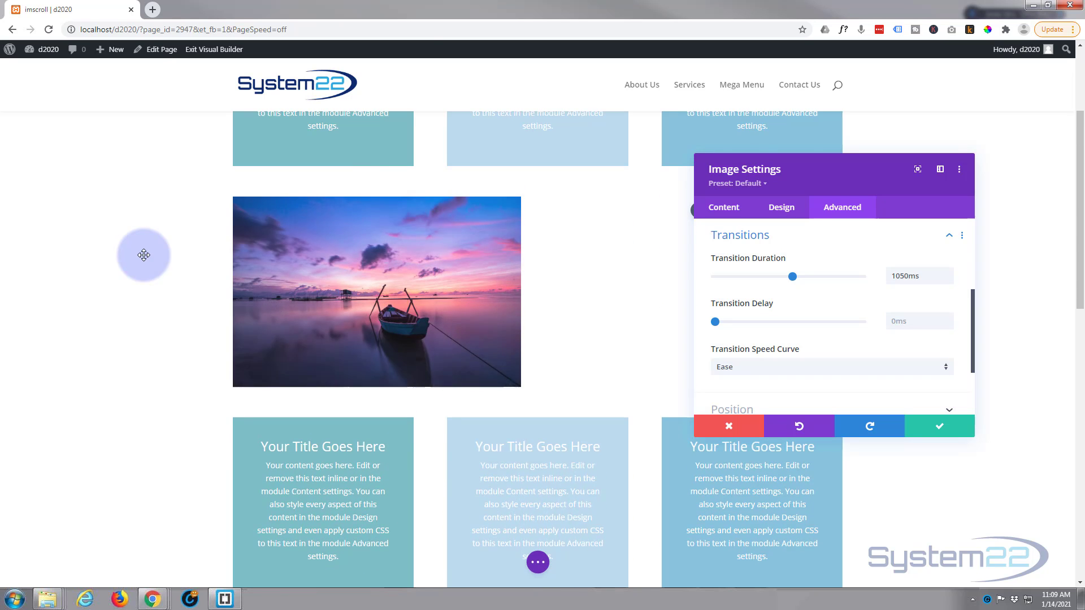
scroll(144, 255, "down", 1)
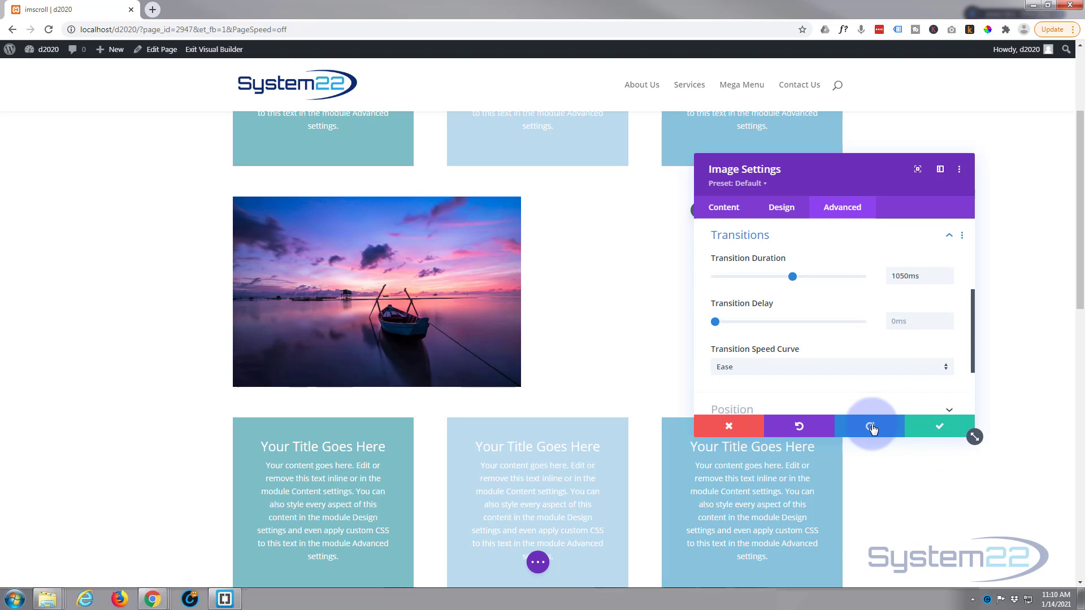
left_click(942, 428)
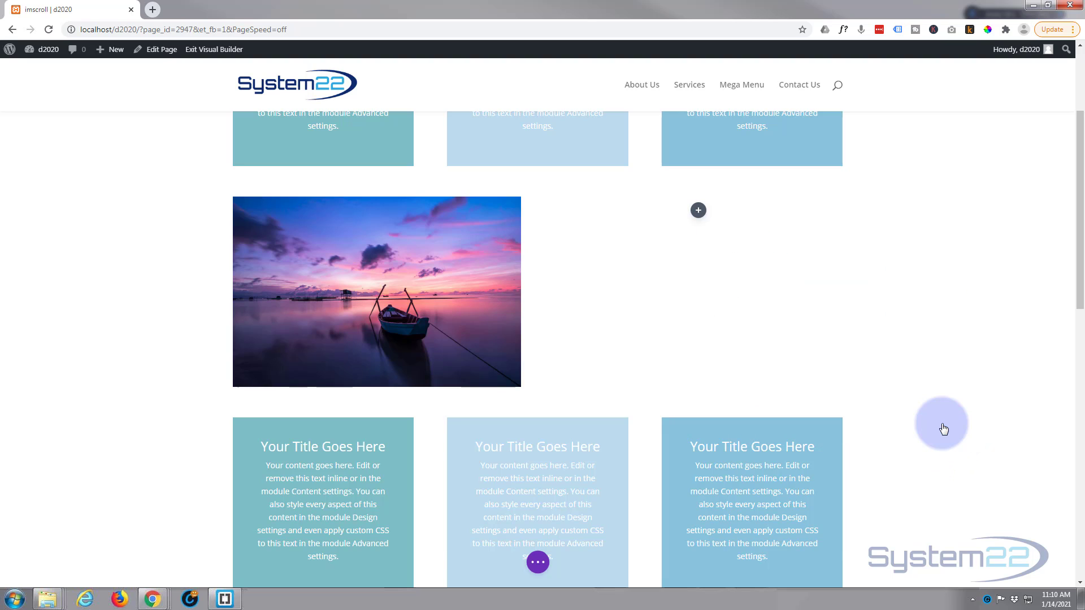
Duplicate the boat image module and move one copy into the row's empty second column.
mouse_move(377, 243)
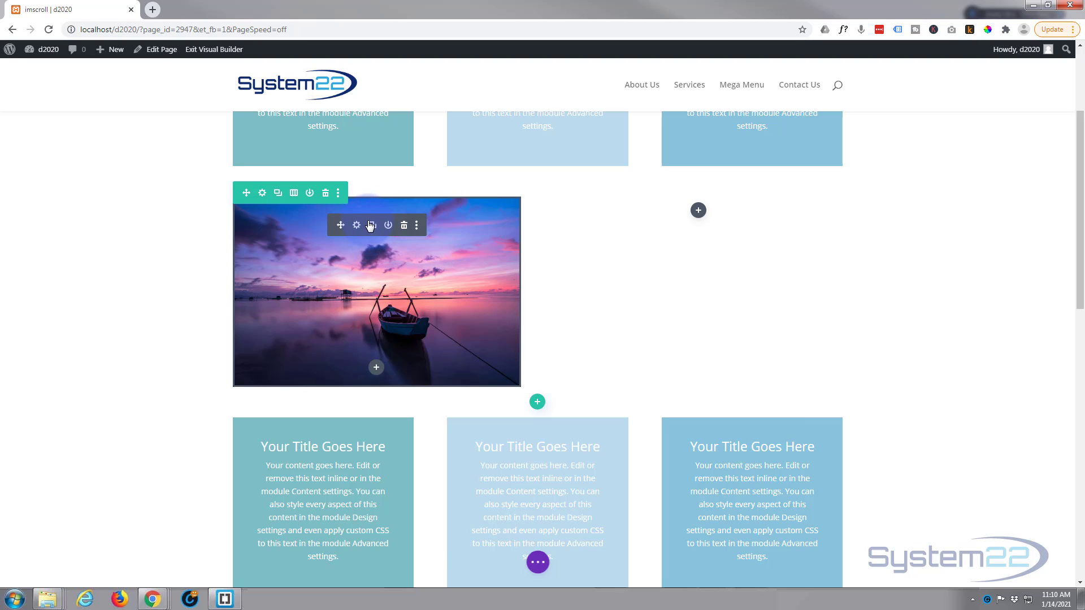
left_click(373, 225)
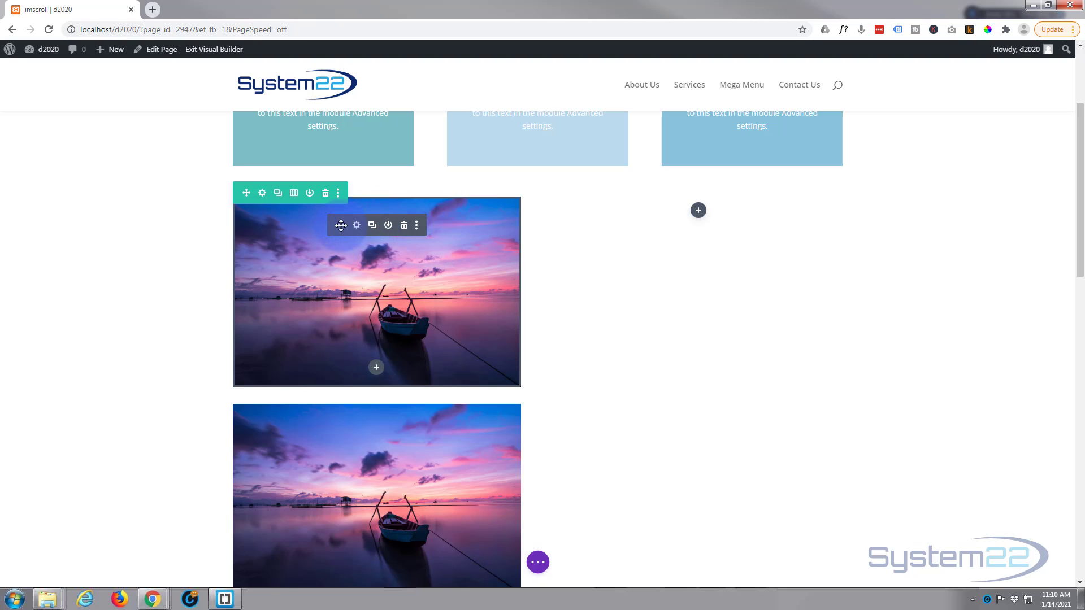
left_click_drag(342, 227, 728, 246)
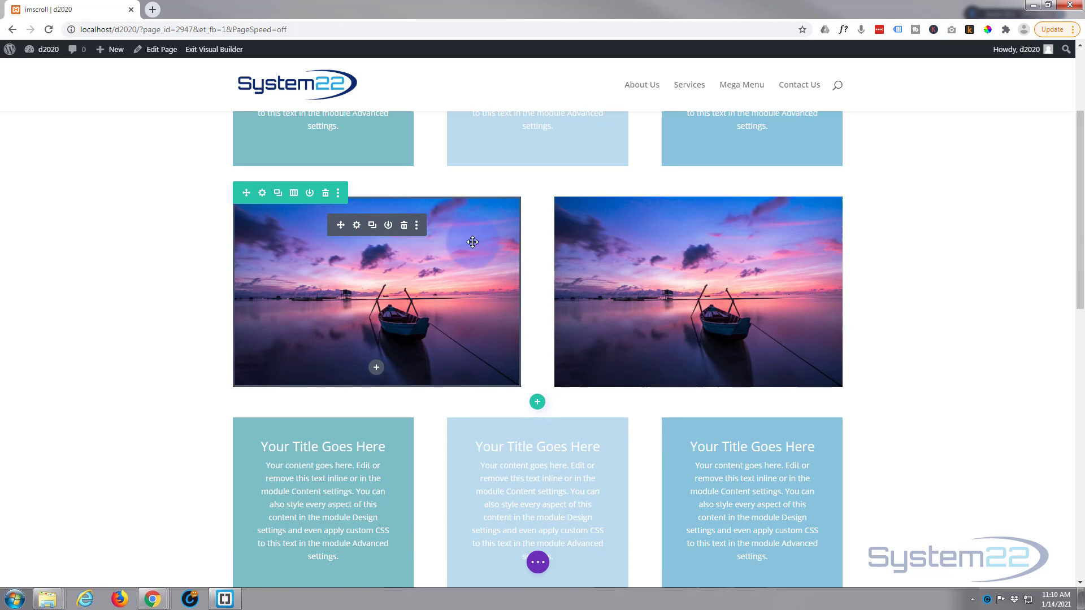
Replace the second column's image with the mountain lake photo pexels-bri-schneiter-346529-scaled.jpg from the media library and save the module settings.
mouse_move(650, 232)
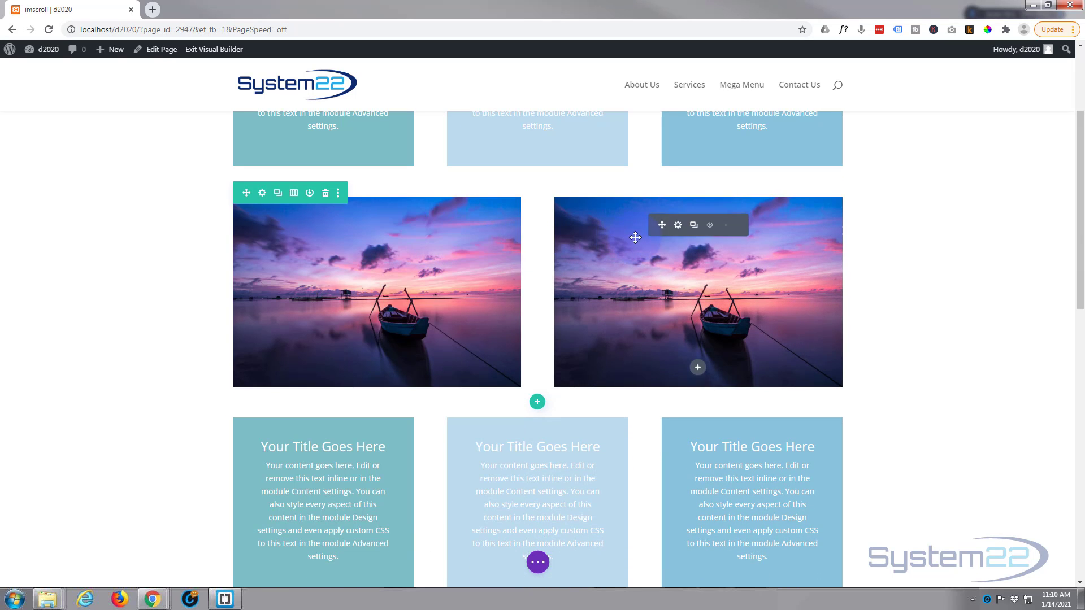
left_click(678, 226)
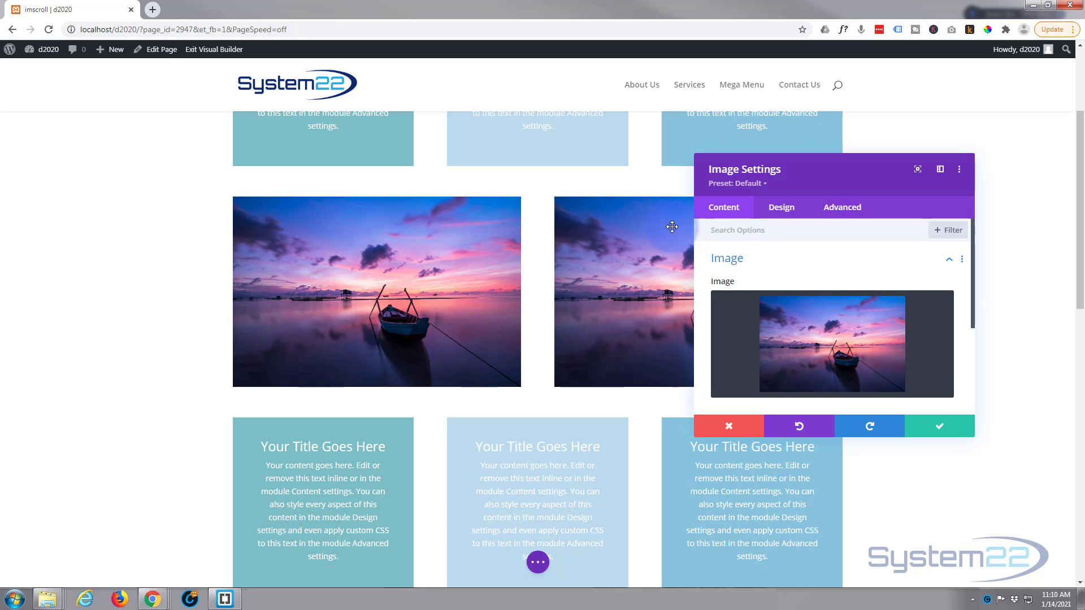
left_click(804, 328)
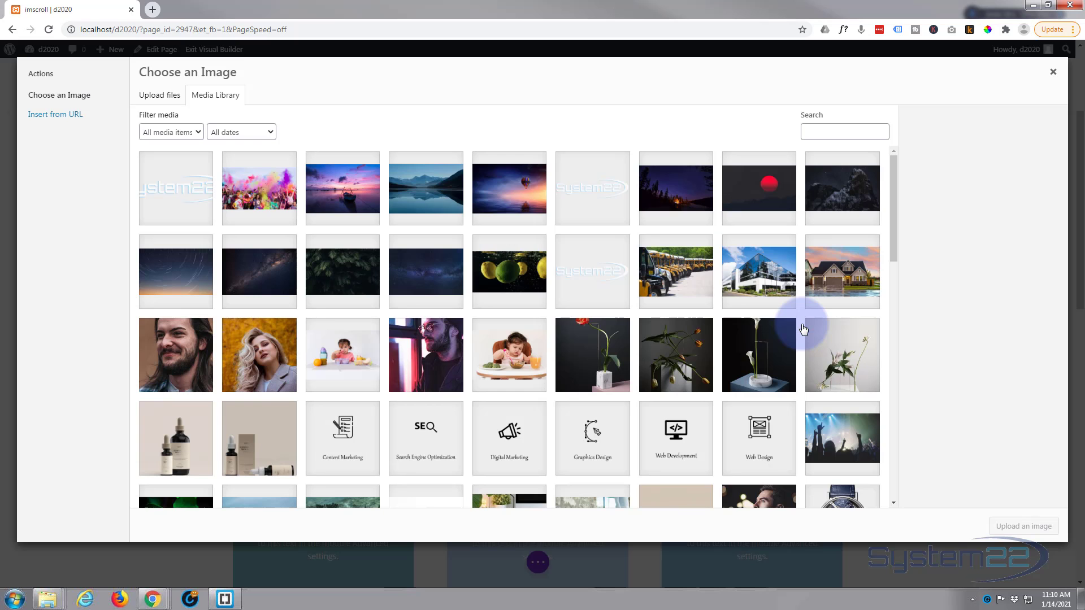
left_click(438, 210)
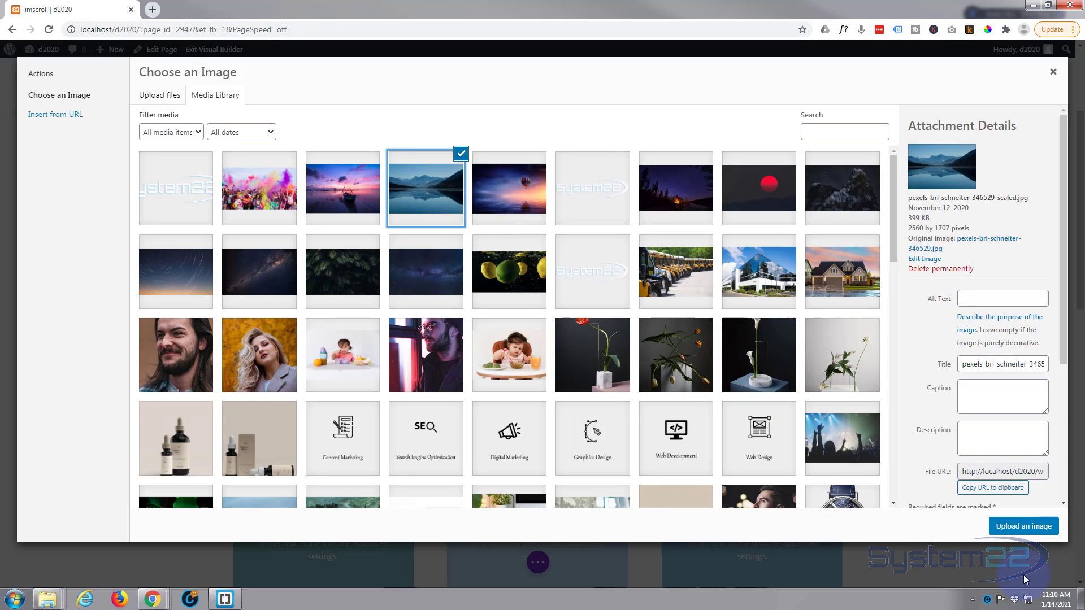
left_click(1039, 537)
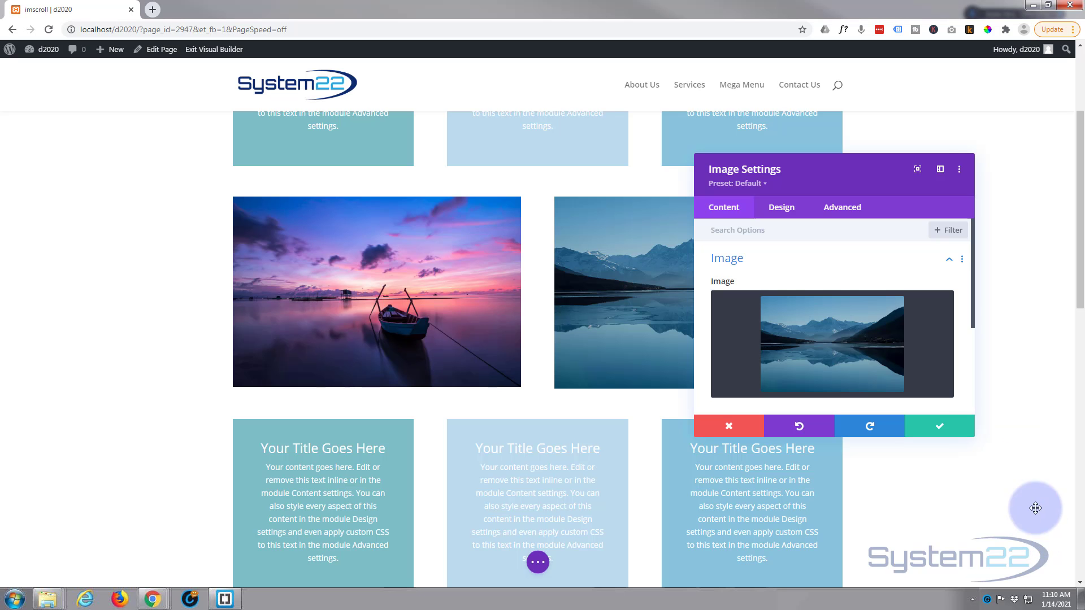
left_click(941, 432)
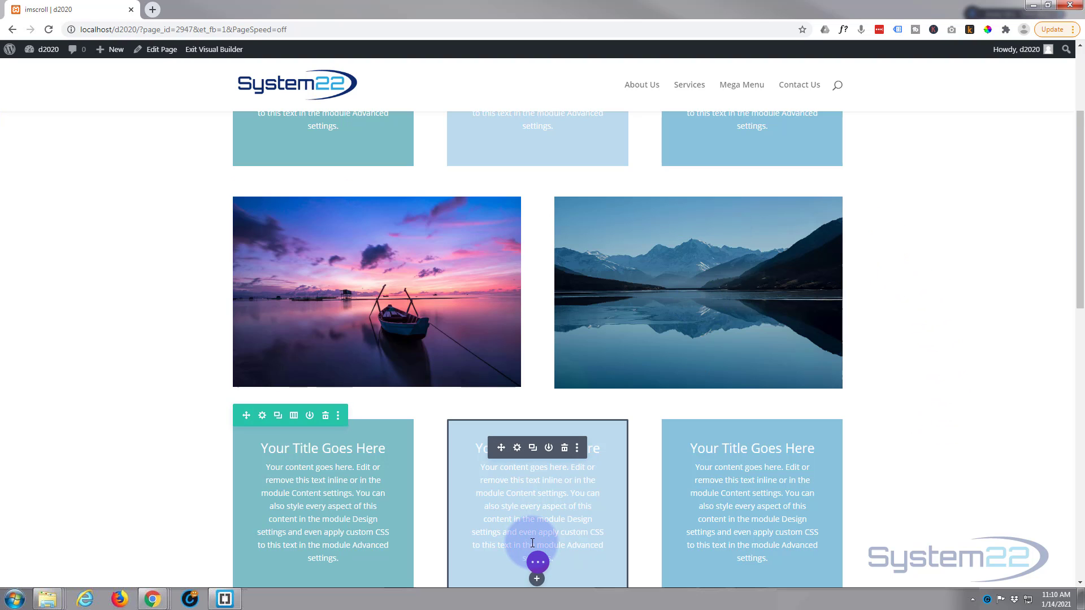
Save the page as a draft and exit the visual builder to the live page.
left_click(538, 564)
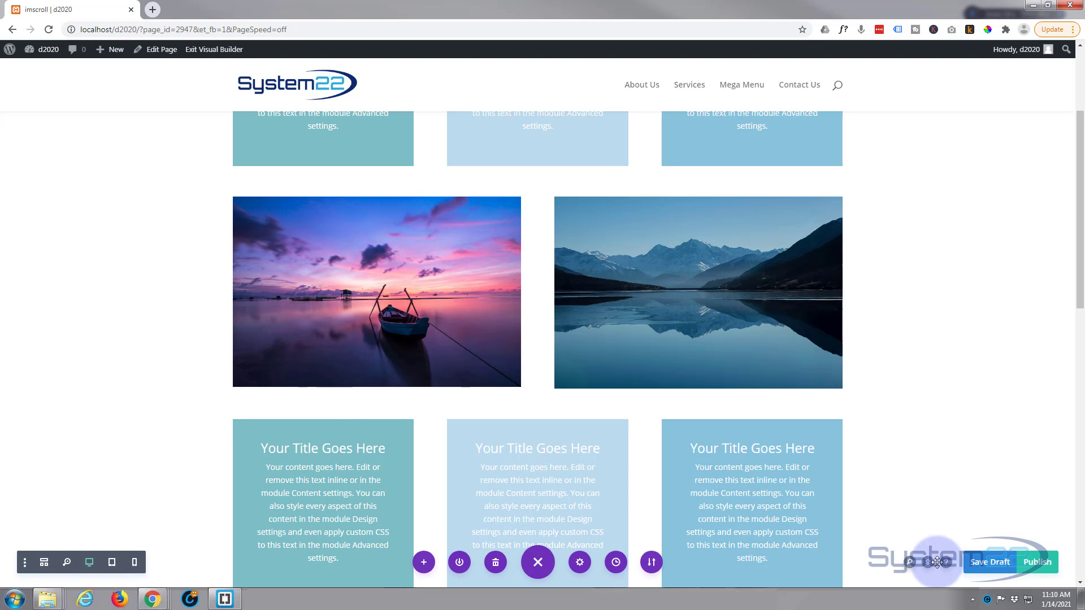
left_click(990, 562)
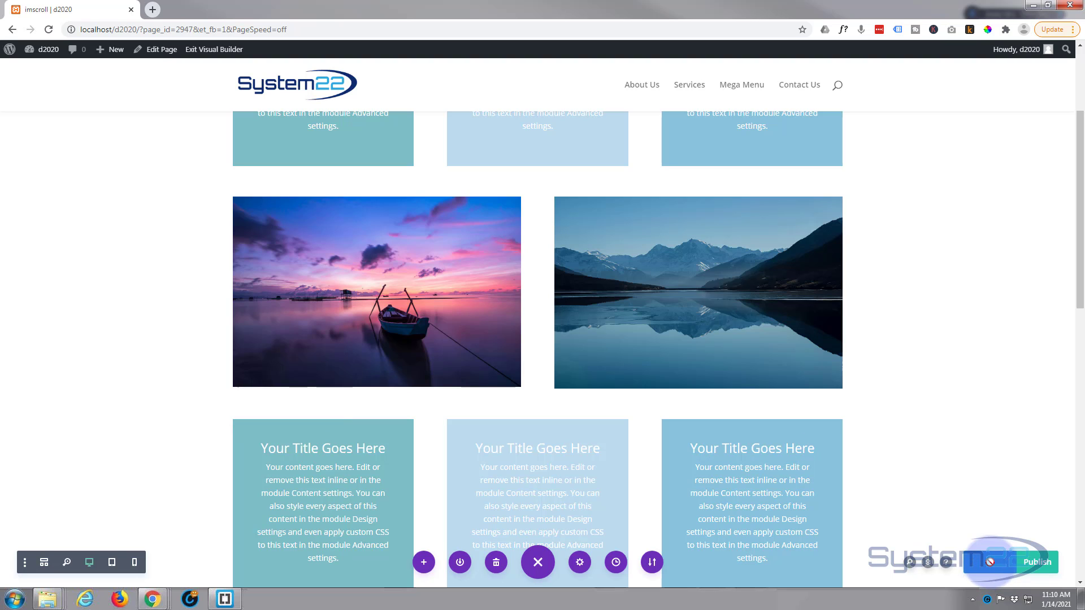
left_click(214, 50)
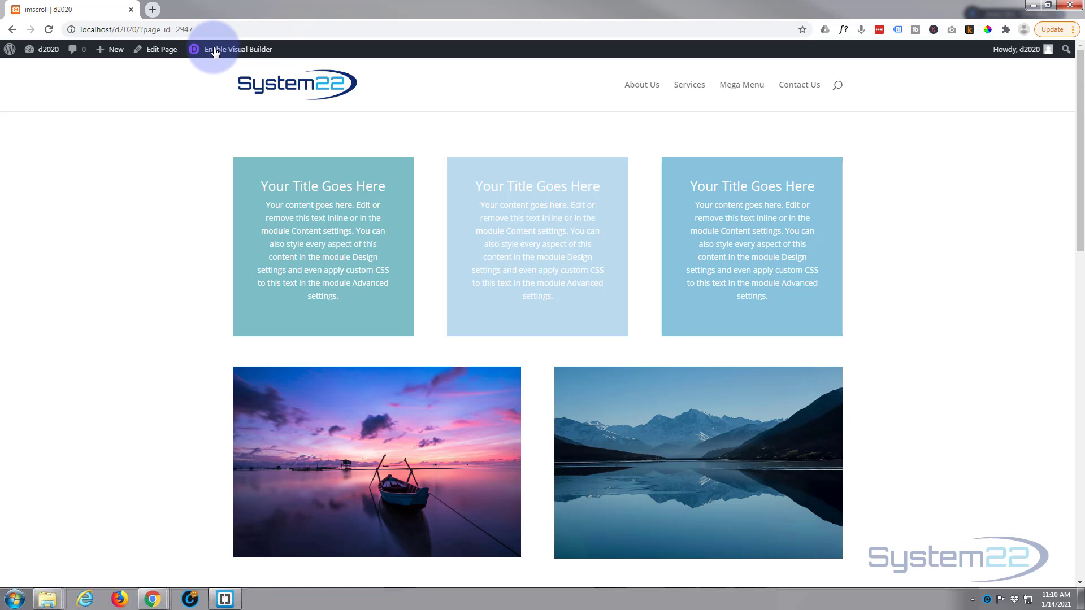
Examine how the two-image row and the three-image row stick and fade while scrolling down and back up the live page.
scroll(90, 211, "down", 2)
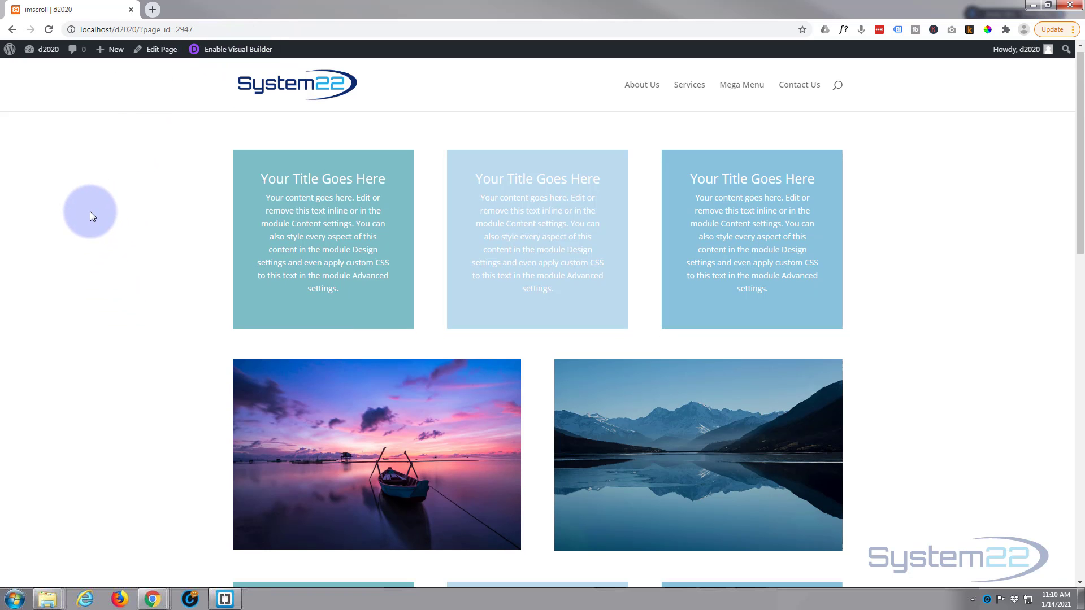
scroll(90, 211, "down", 4)
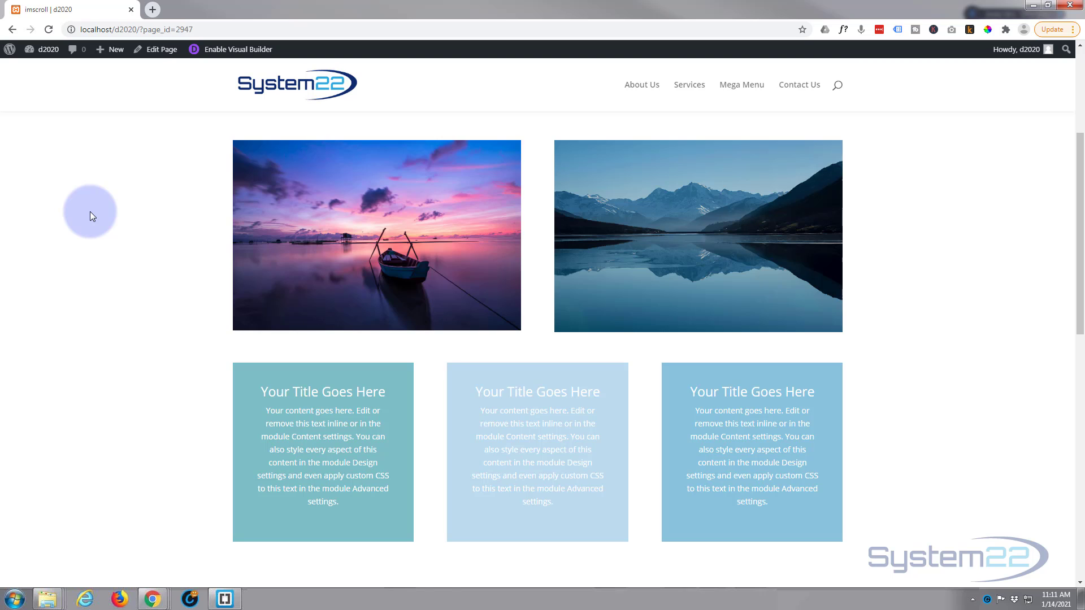
scroll(90, 212, "down", 2)
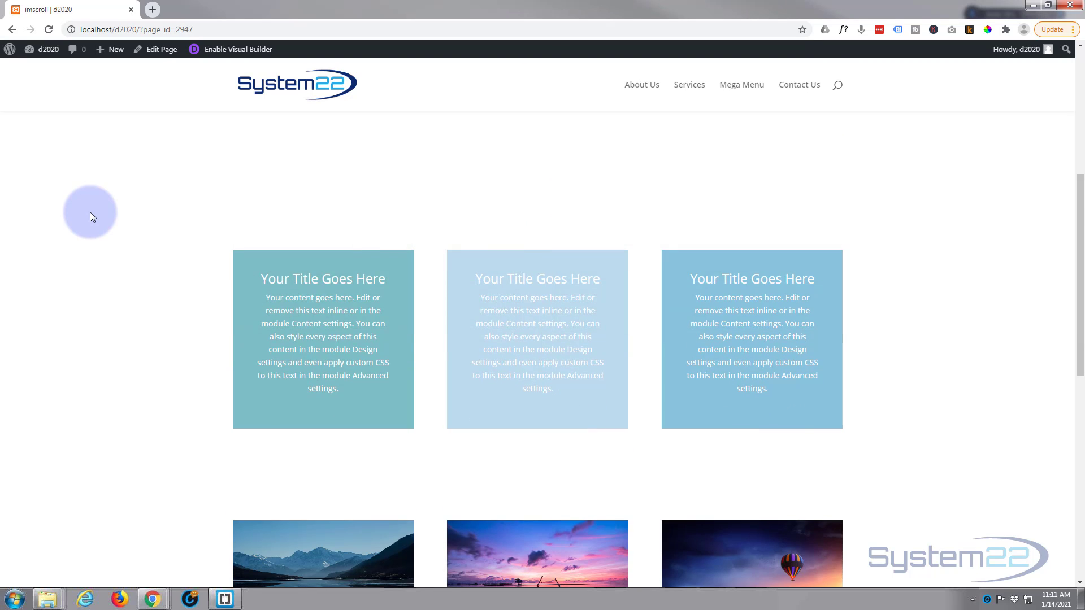
scroll(90, 217, "down", 5)
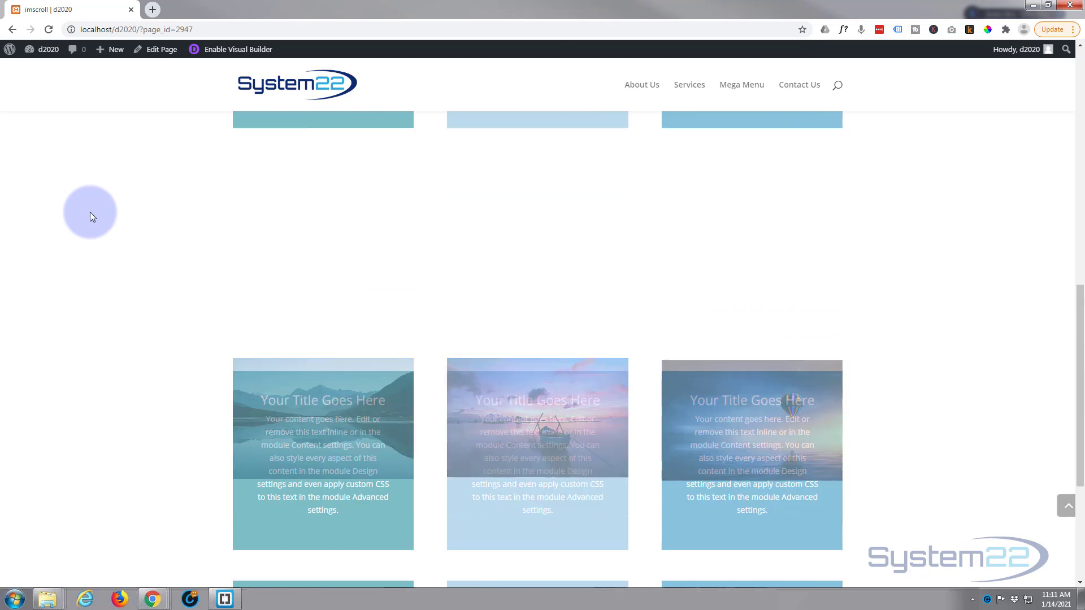
scroll(90, 212, "up", 5)
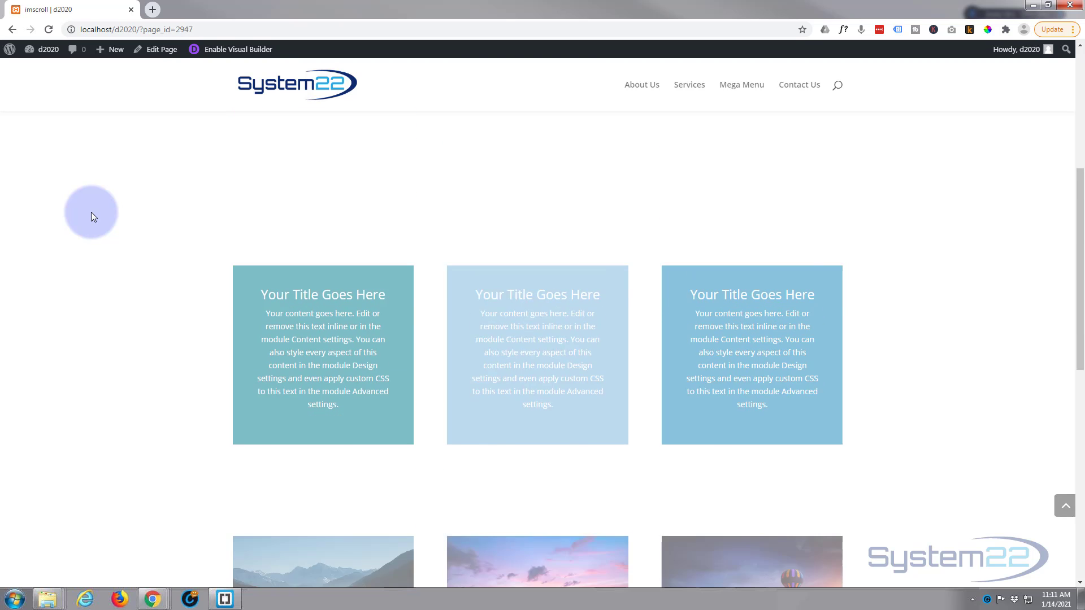
scroll(90, 212, "up", 2)
scroll(94, 215, "down", 7)
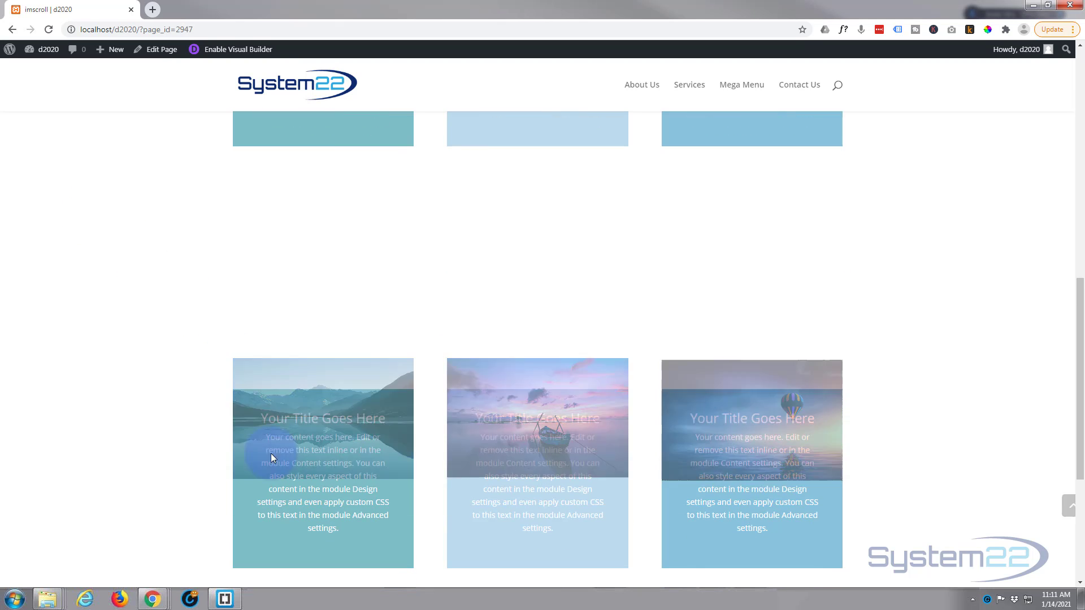
scroll(106, 324, "down", 4)
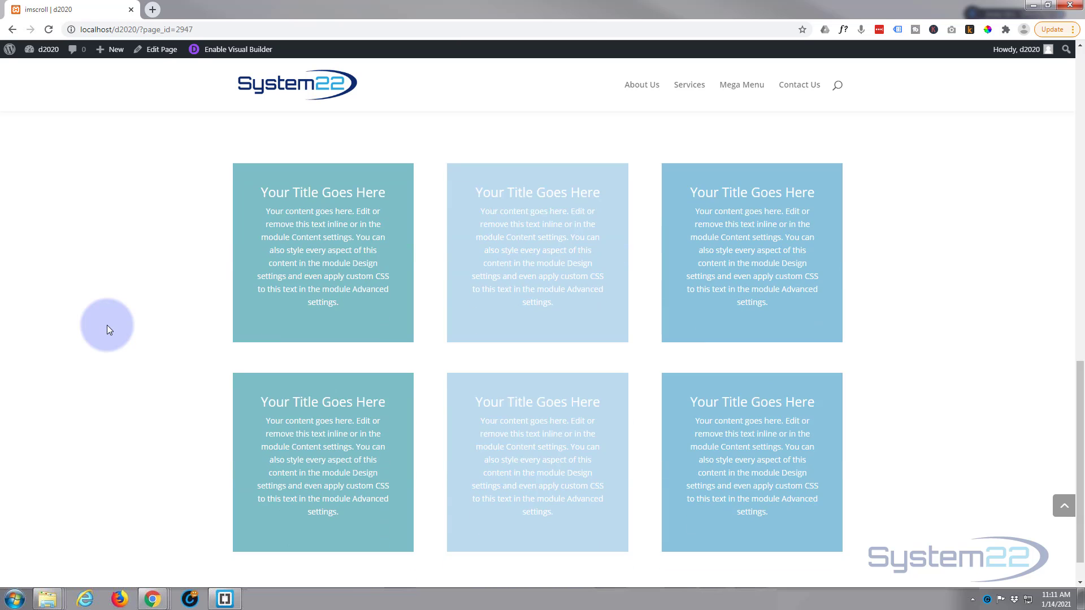
scroll(109, 330, "up", 3)
scroll(108, 326, "up", 3)
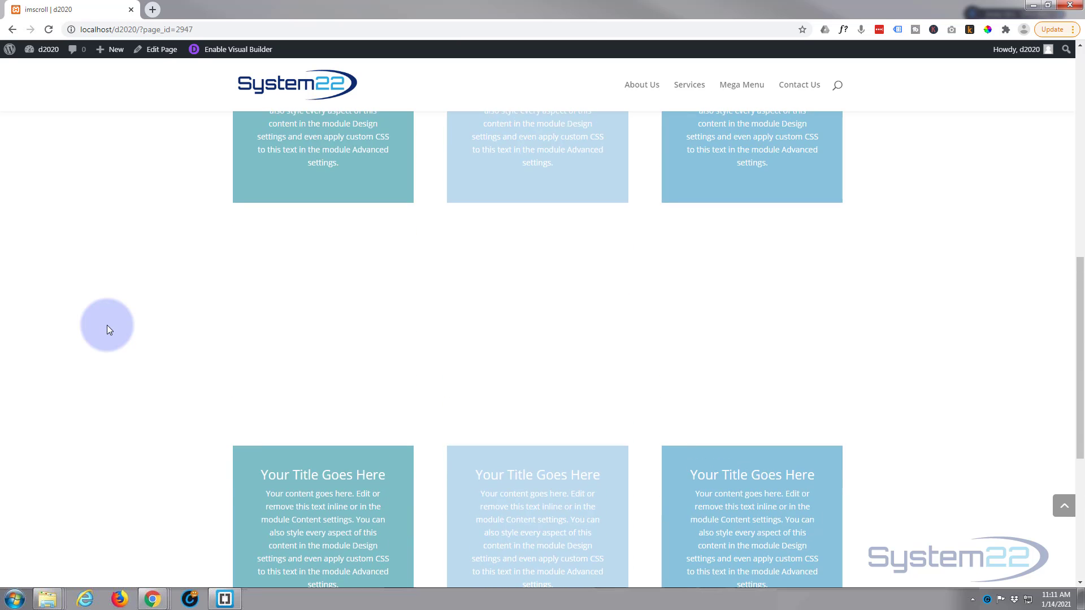
scroll(109, 330, "up", 2)
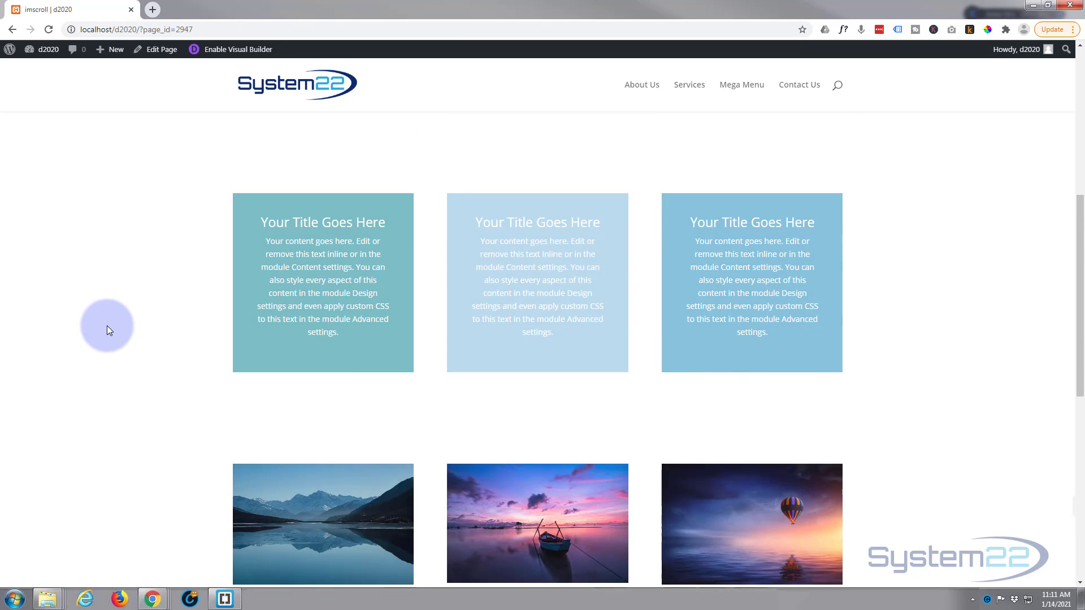
scroll(109, 330, "up", 2)
scroll(109, 330, "up", 4)
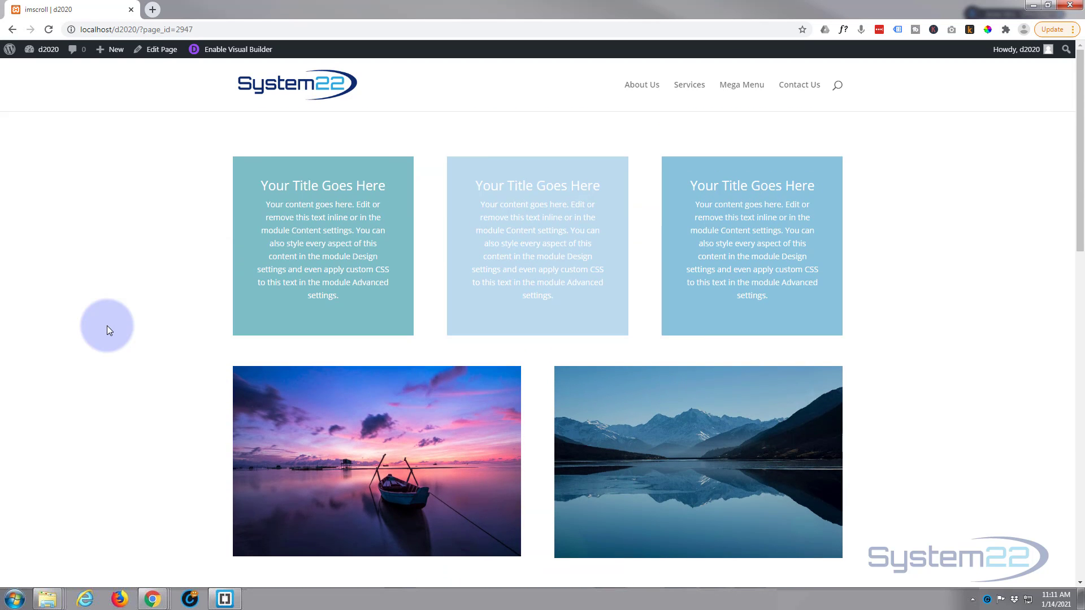
scroll(109, 330, "down", 2)
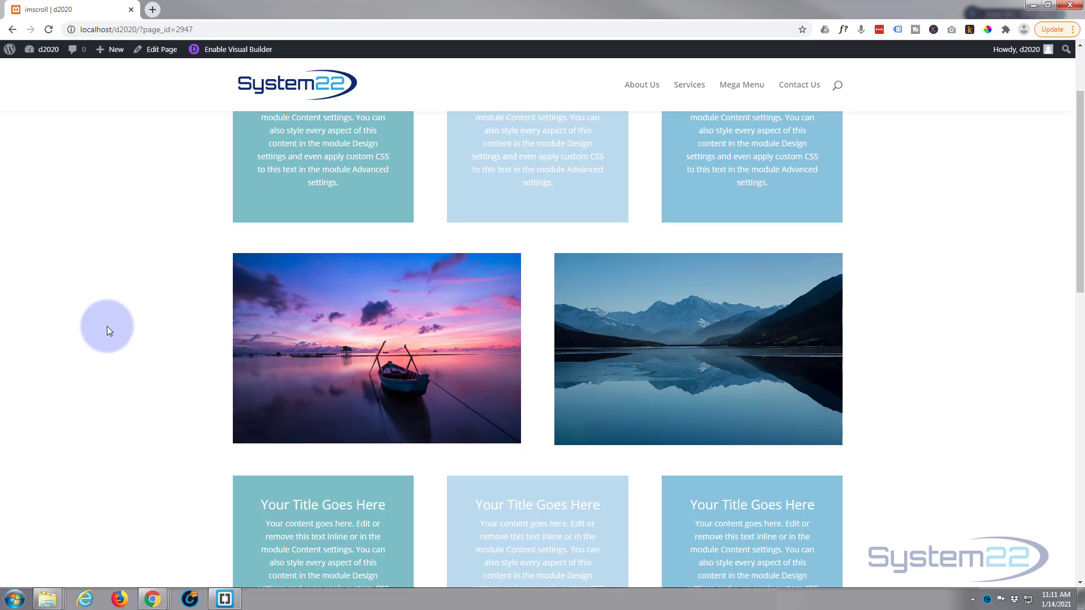